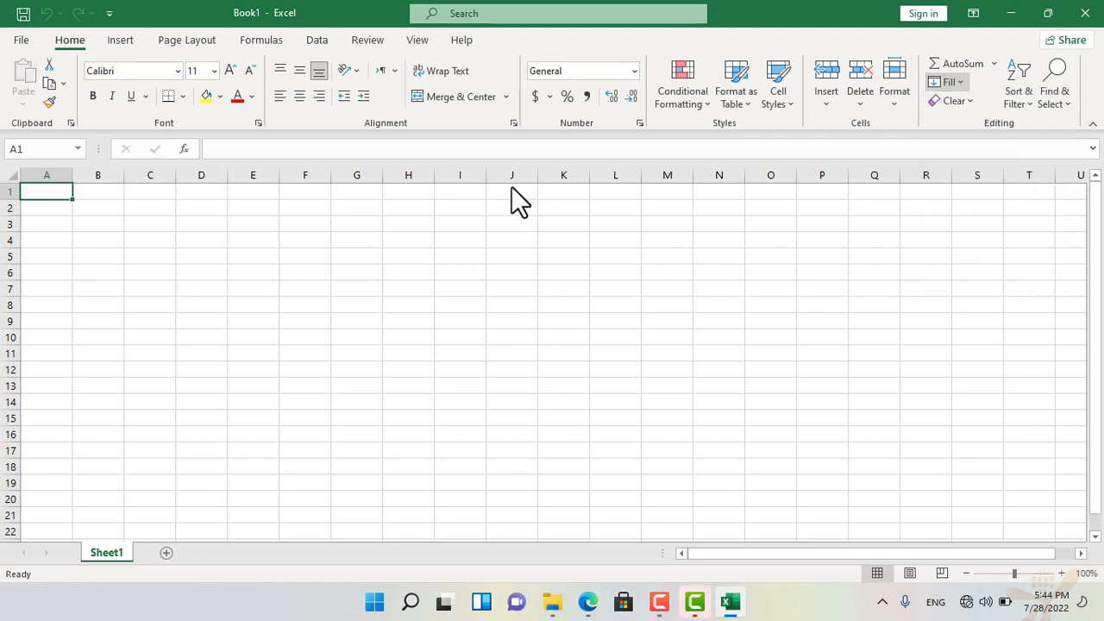
Enter 1 in cell J1 and select the range J1:J20
{"action": "left_click", "coordinate": [511, 190]}
{"action": "type", "text": "1"}
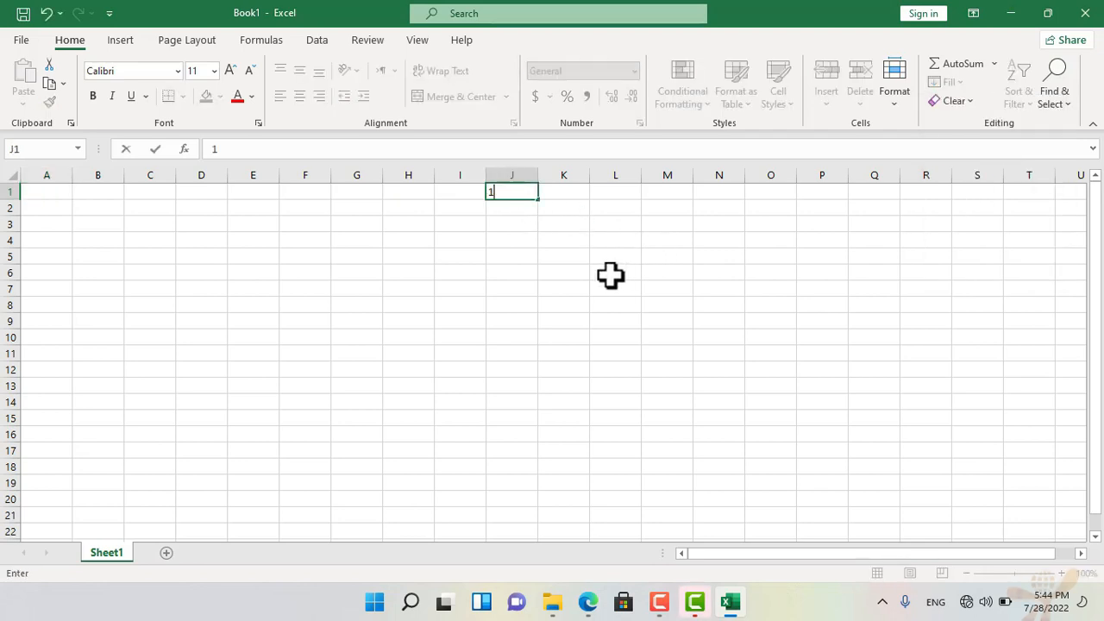
{"action": "left_click", "coordinate": [612, 273]}
{"action": "left_click_drag", "start_coordinate": [510, 192], "coordinate": [515, 489]}
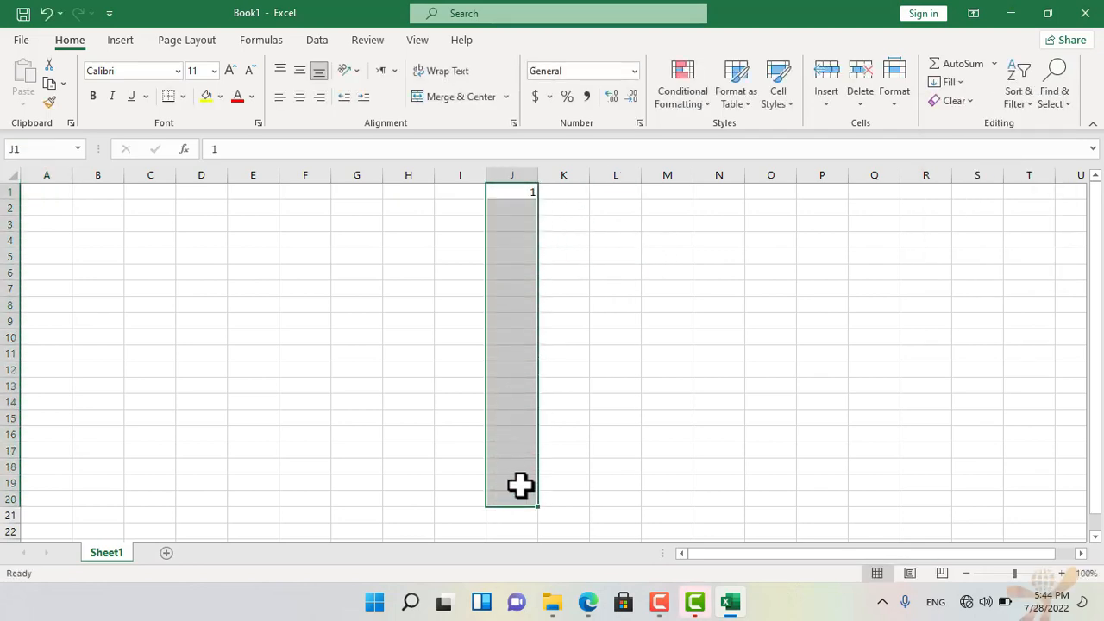
Fill J1:J20 with a linear column series using step value 1, and undo the fill
{"action": "left_click", "coordinate": [955, 82]}
{"action": "left_click", "coordinate": [975, 215]}
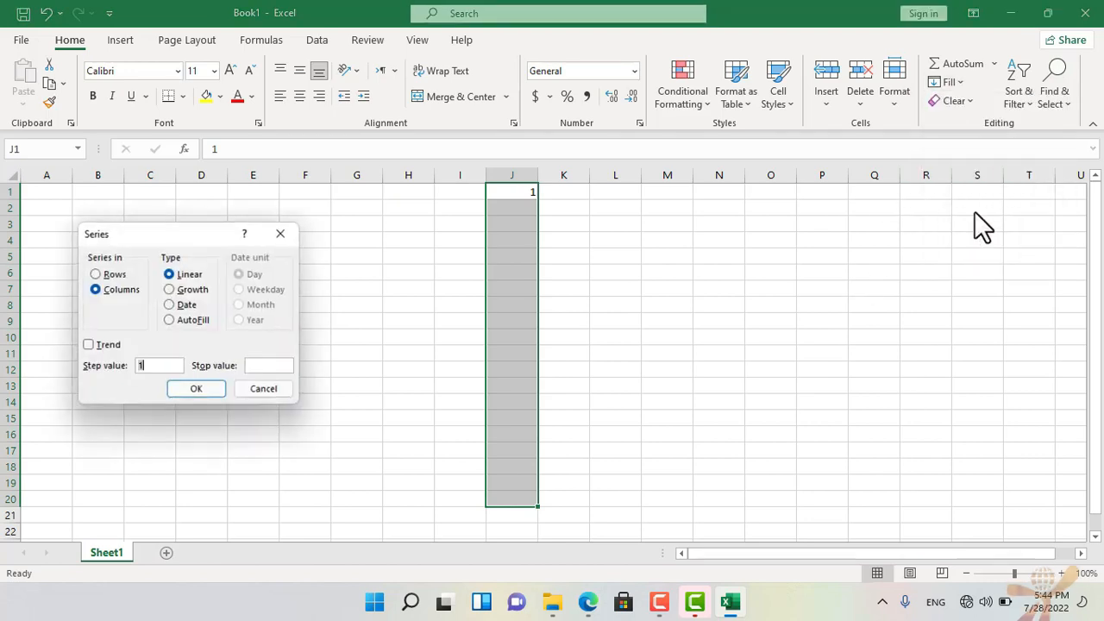
{"action": "left_click", "coordinate": [195, 390]}
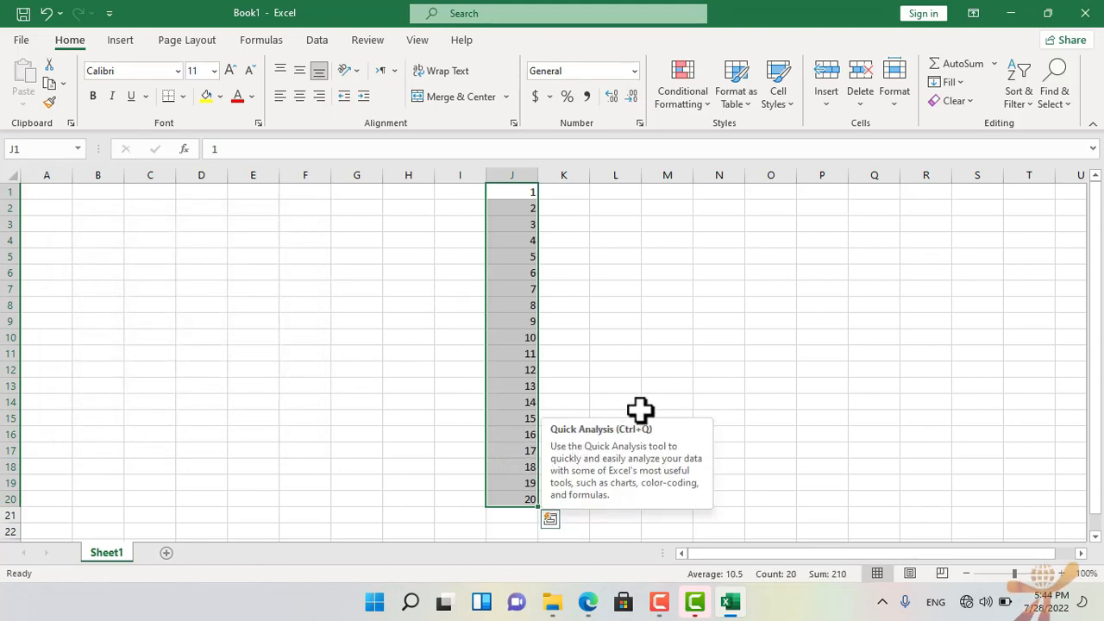
{"action": "key", "text": "ctrl+z"}
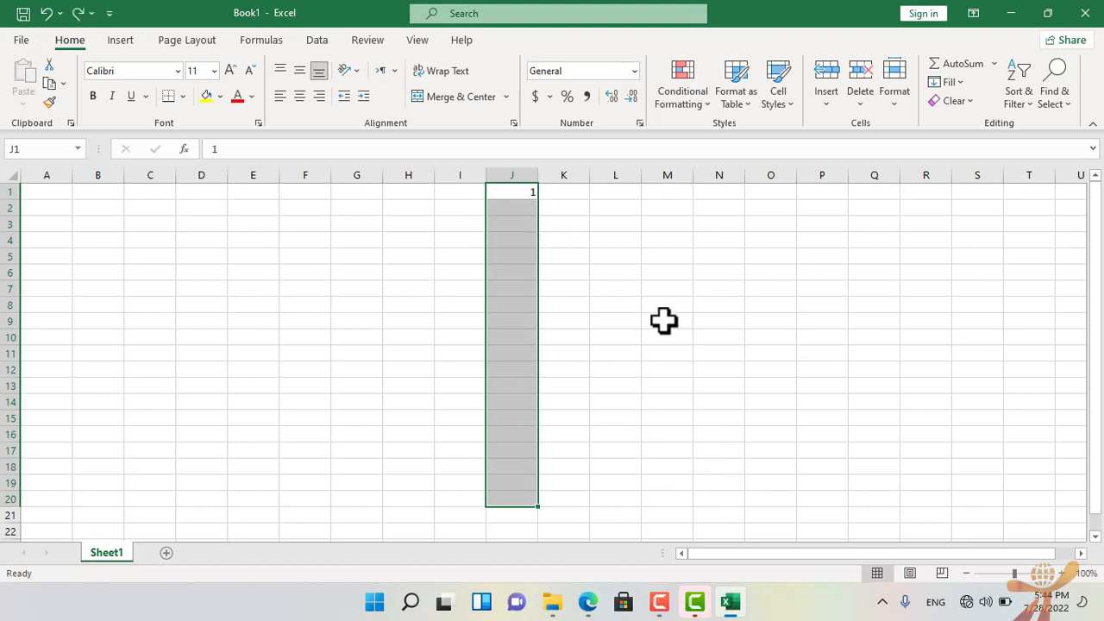
Fill J1:J20 with a linear series using step value 1 and stop value 15, and undo the fill
{"action": "left_click", "coordinate": [964, 80]}
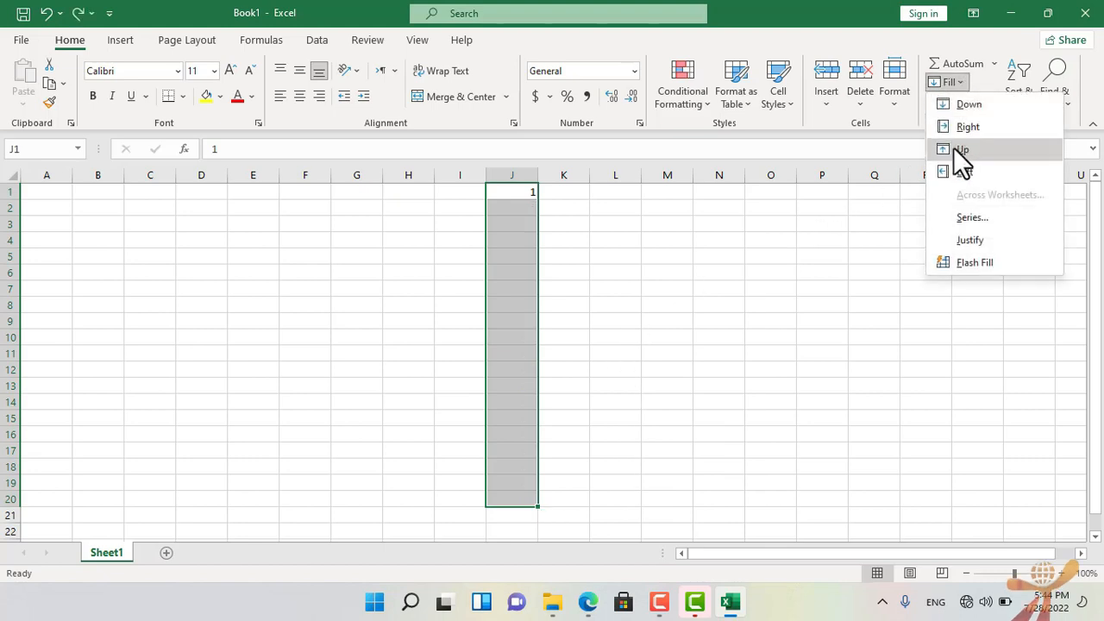
{"action": "left_click", "coordinate": [978, 221]}
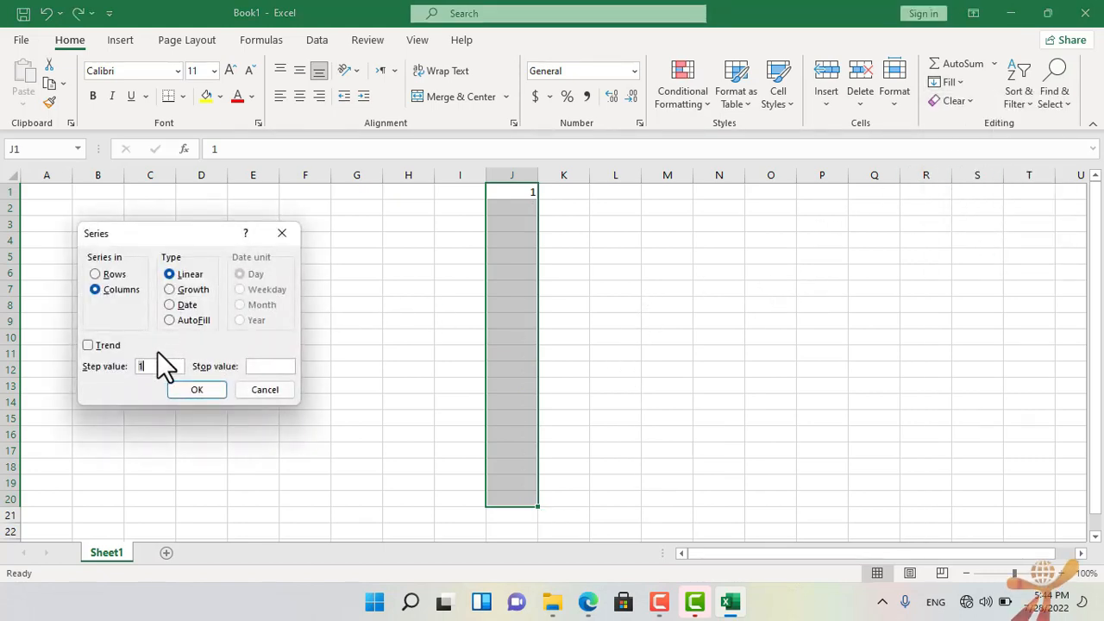
{"action": "left_click", "coordinate": [266, 367]}
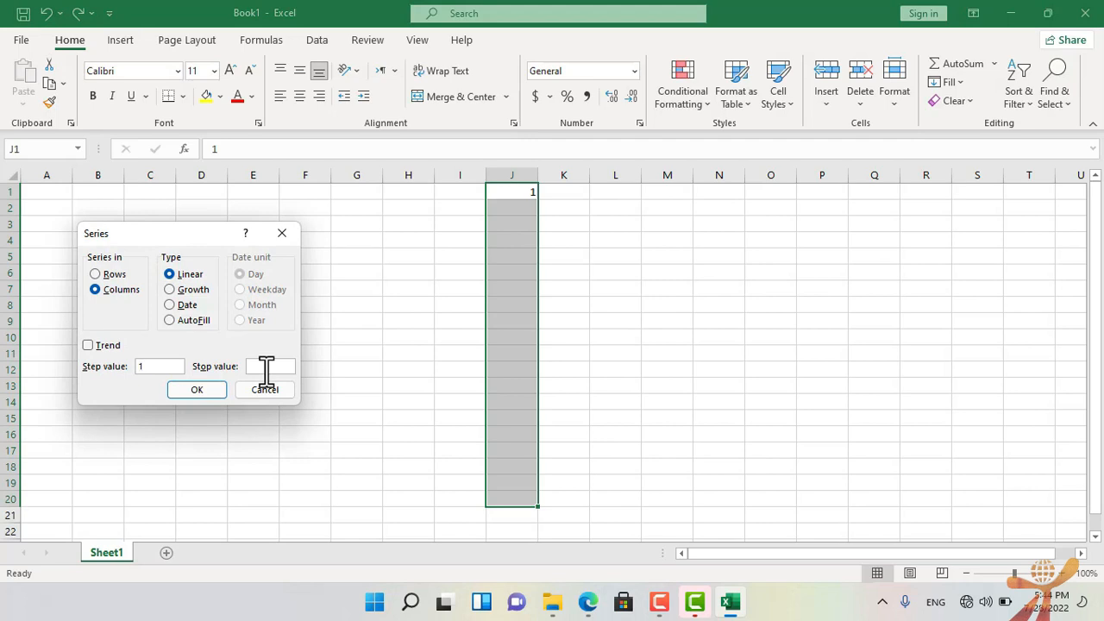
{"action": "type", "text": "15"}
{"action": "left_click", "coordinate": [200, 388]}
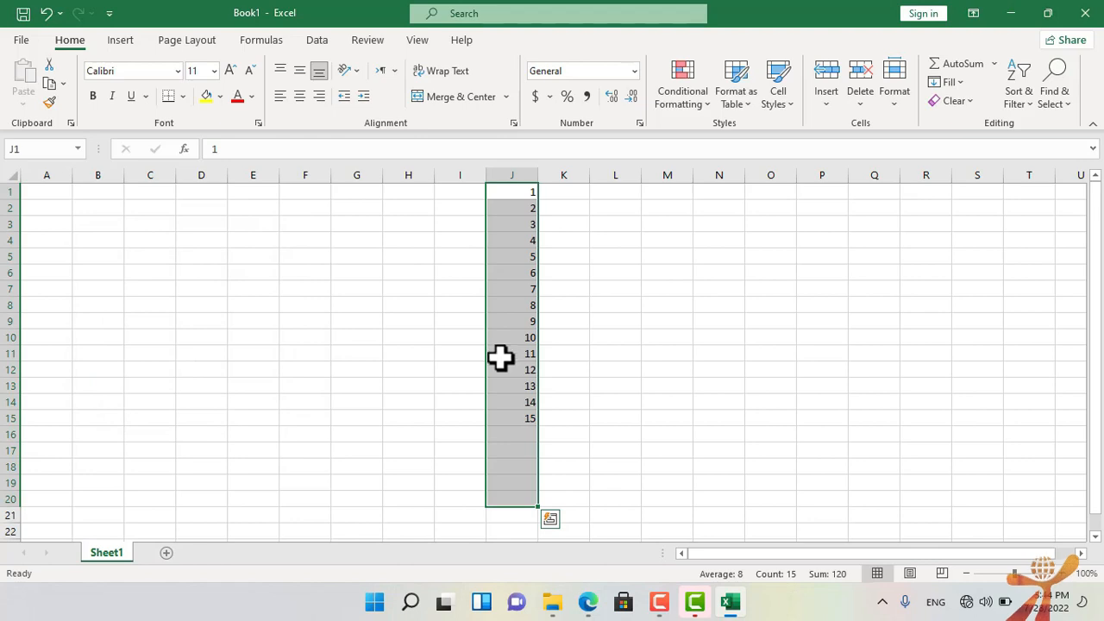
{"action": "key", "text": "ctrl+z"}
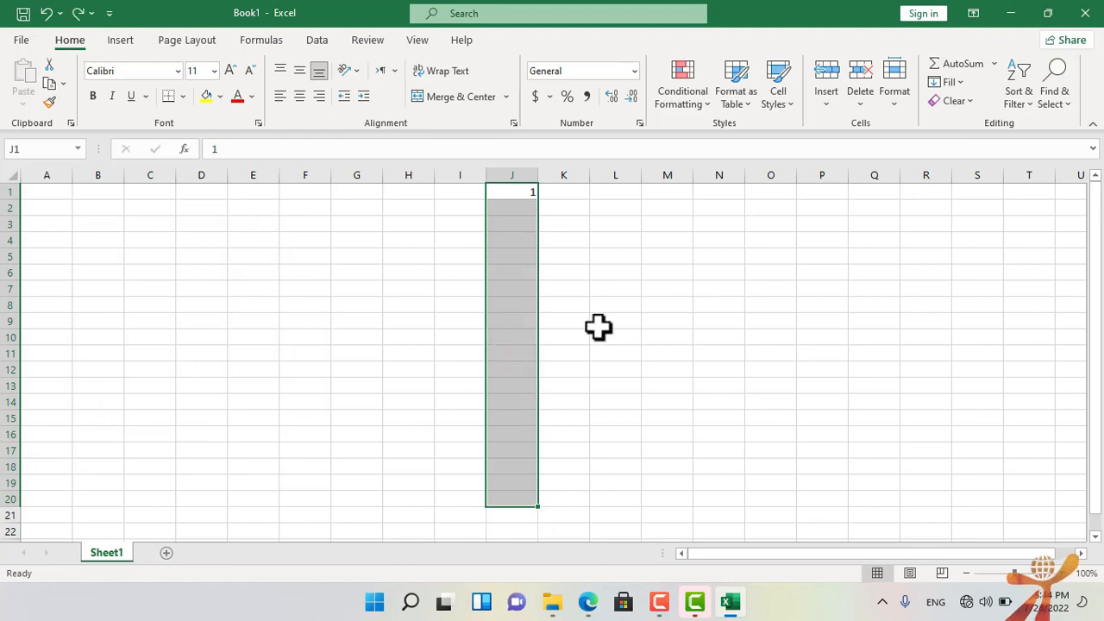
Fill J1:J20 with a growth series using step value 1, and undo the fill
{"action": "left_click", "coordinate": [957, 82]}
{"action": "left_click", "coordinate": [967, 220]}
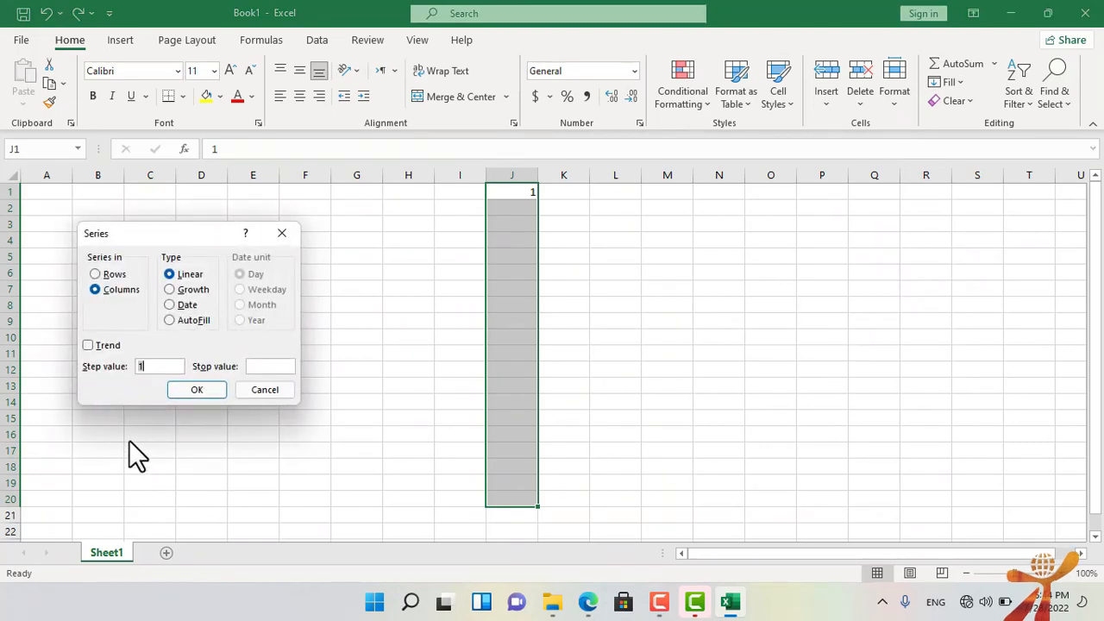
{"action": "left_click", "coordinate": [169, 289]}
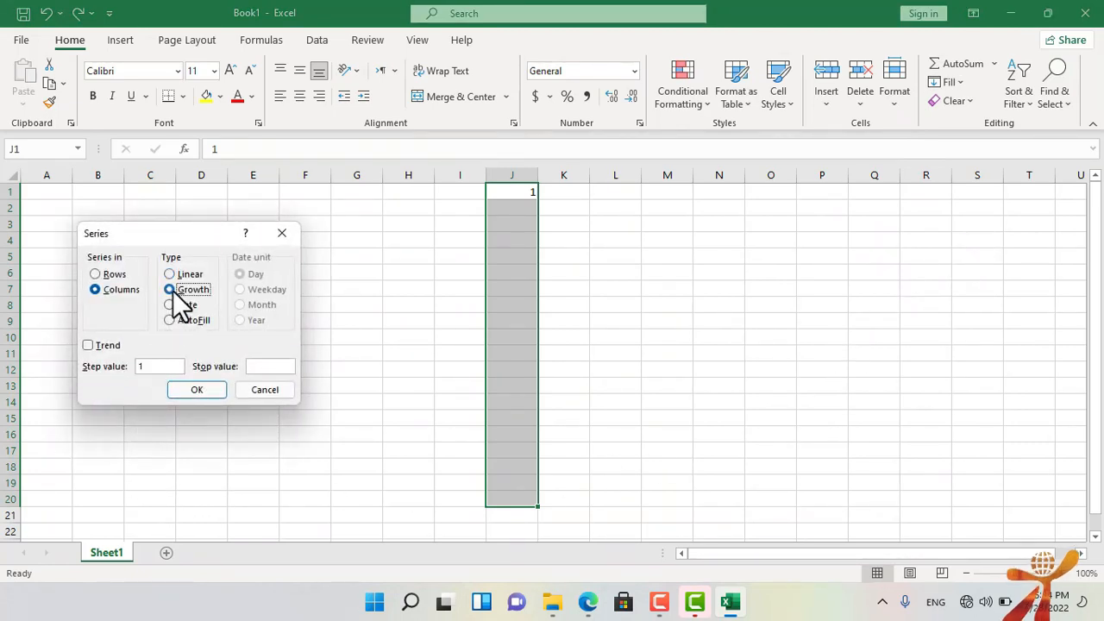
{"action": "left_click", "coordinate": [201, 391]}
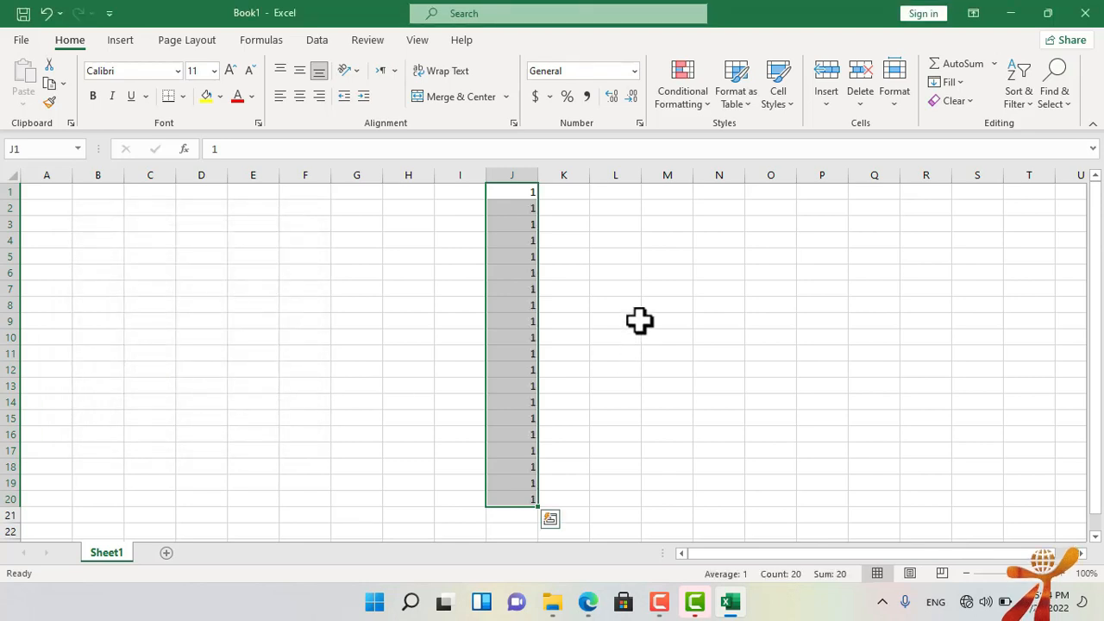
{"action": "key", "text": "ctrl+z"}
Enter the current date, 7/28/2022, in cell N1 and select the range N1:N21
{"action": "left_click", "coordinate": [718, 192]}
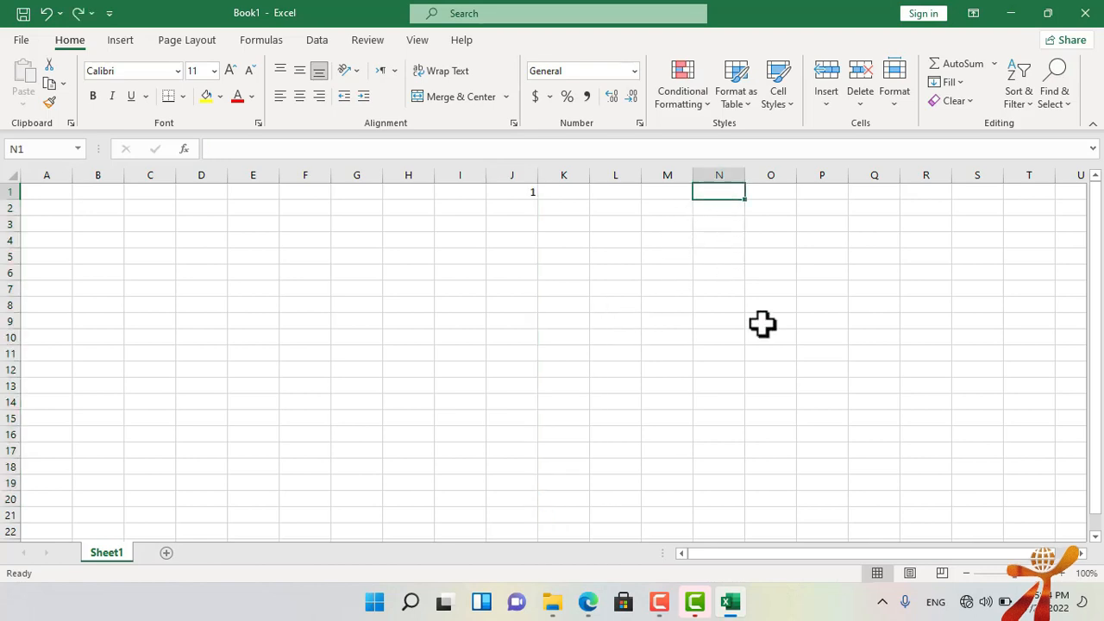
{"action": "type", "text": "DA"}
{"action": "key", "text": "BackSpace"}
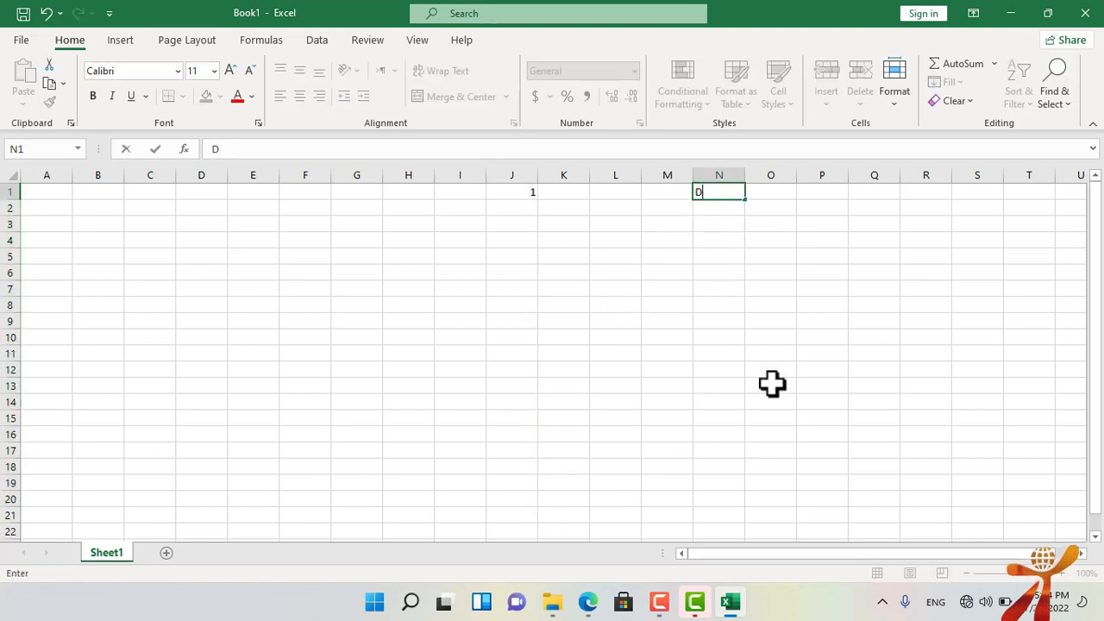
{"action": "key", "text": "ctrl+semicolon"}
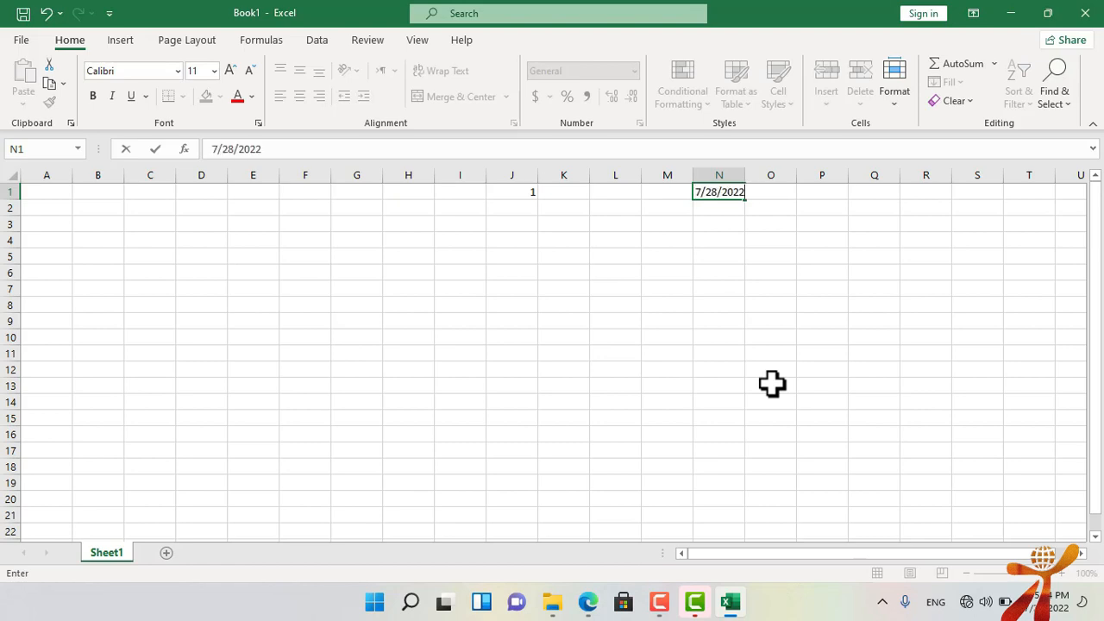
{"action": "left_click", "coordinate": [823, 304]}
{"action": "left_click_drag", "start_coordinate": [729, 197], "coordinate": [722, 515]}
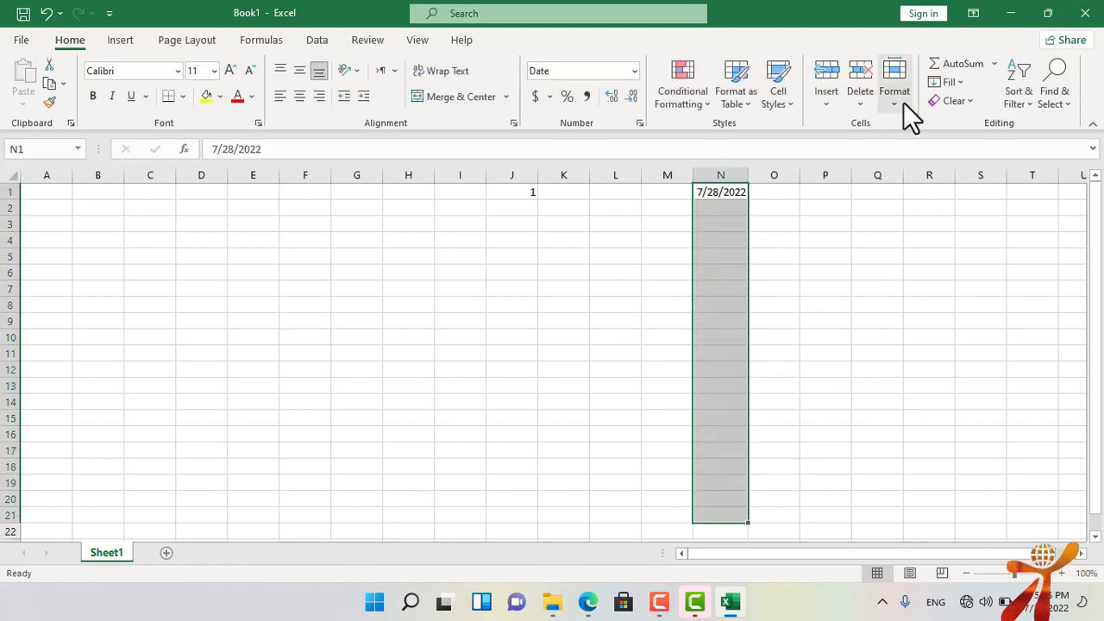
Fill N1:N21 with a date series by day using step value 1, and undo the fill
{"action": "left_click", "coordinate": [961, 81]}
{"action": "left_click", "coordinate": [975, 216]}
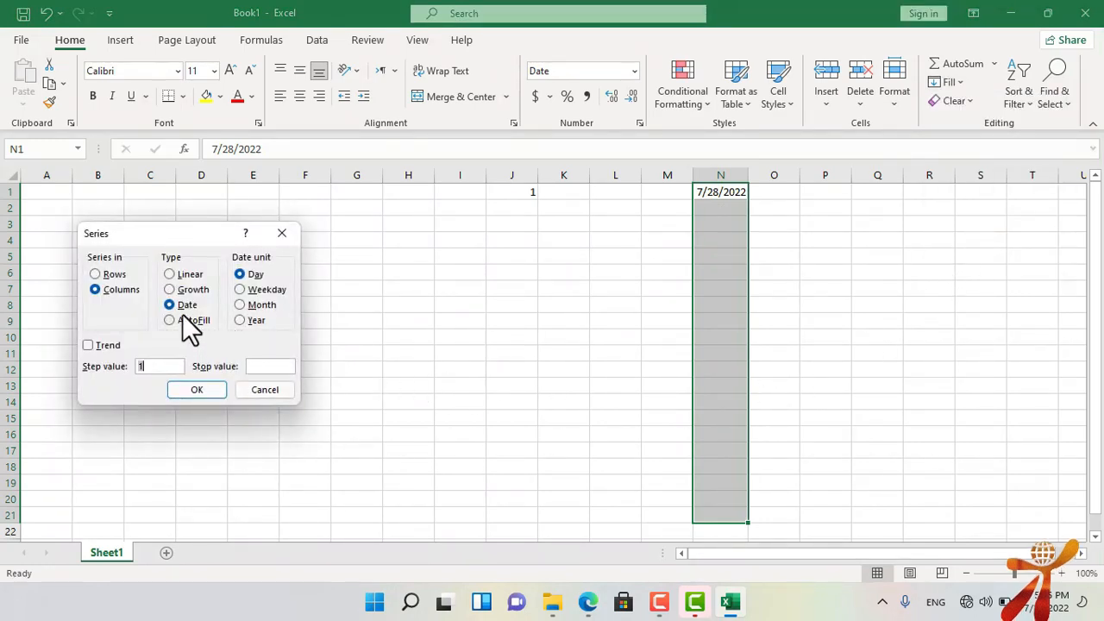
{"action": "left_click", "coordinate": [216, 387]}
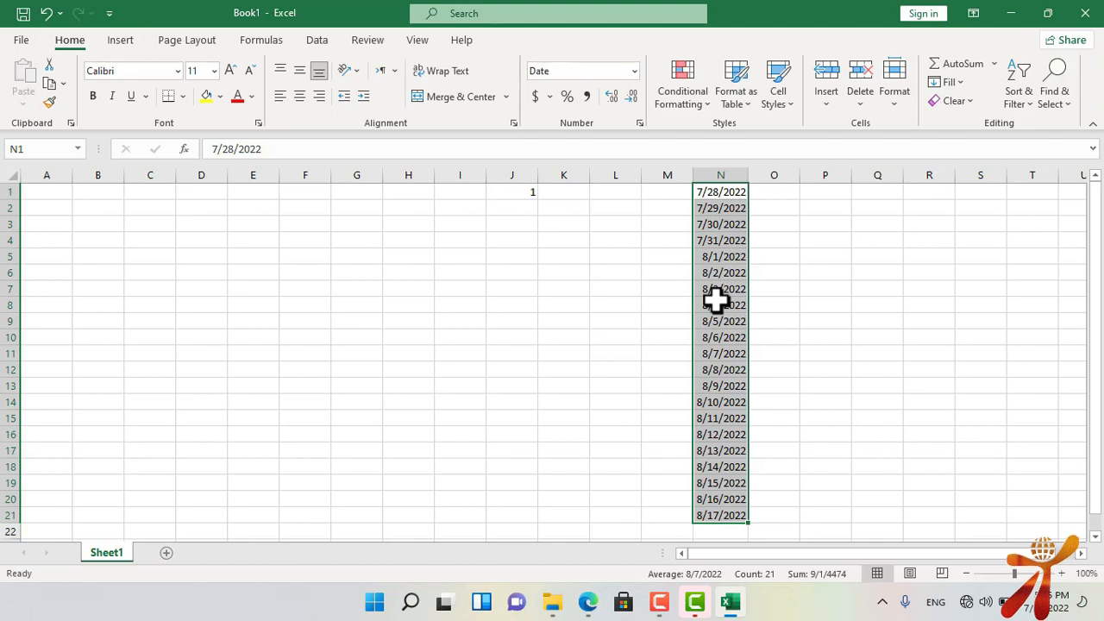
{"action": "key", "text": "ctrl+z"}
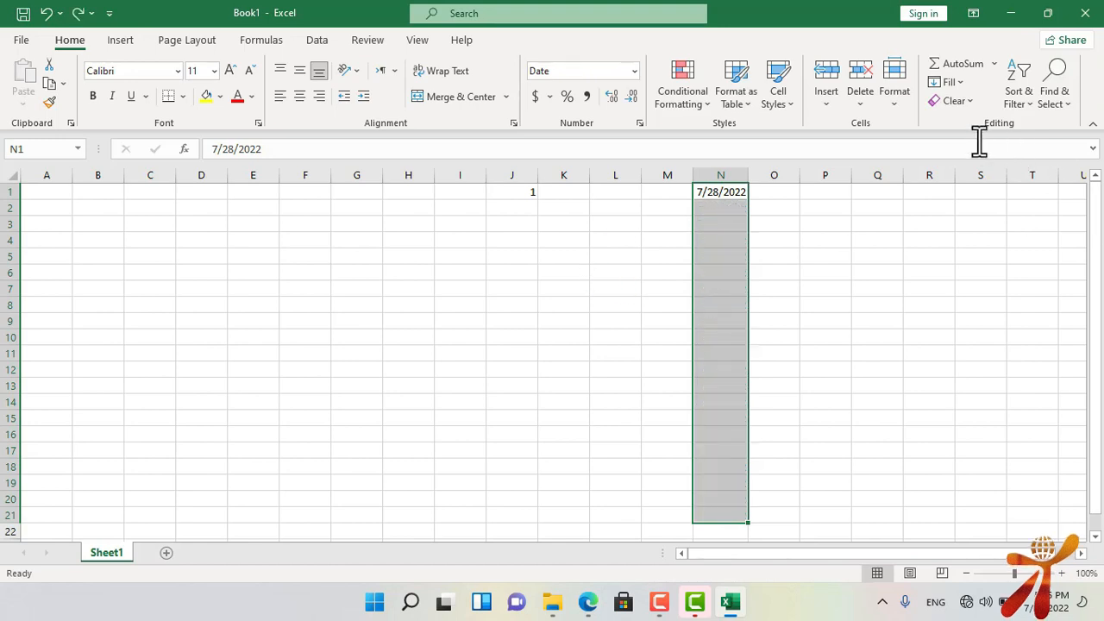
Fill N1:N21 with a date series by weekday using step value 1, and undo the fill
{"action": "left_click", "coordinate": [959, 81]}
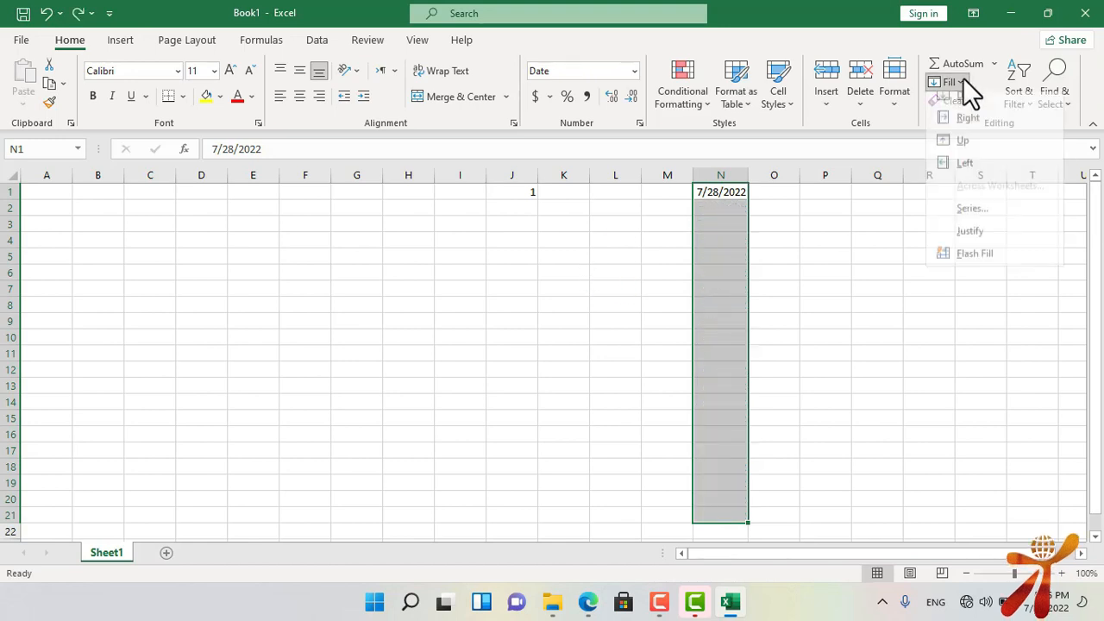
{"action": "left_click", "coordinate": [974, 221]}
{"action": "left_click", "coordinate": [259, 289]}
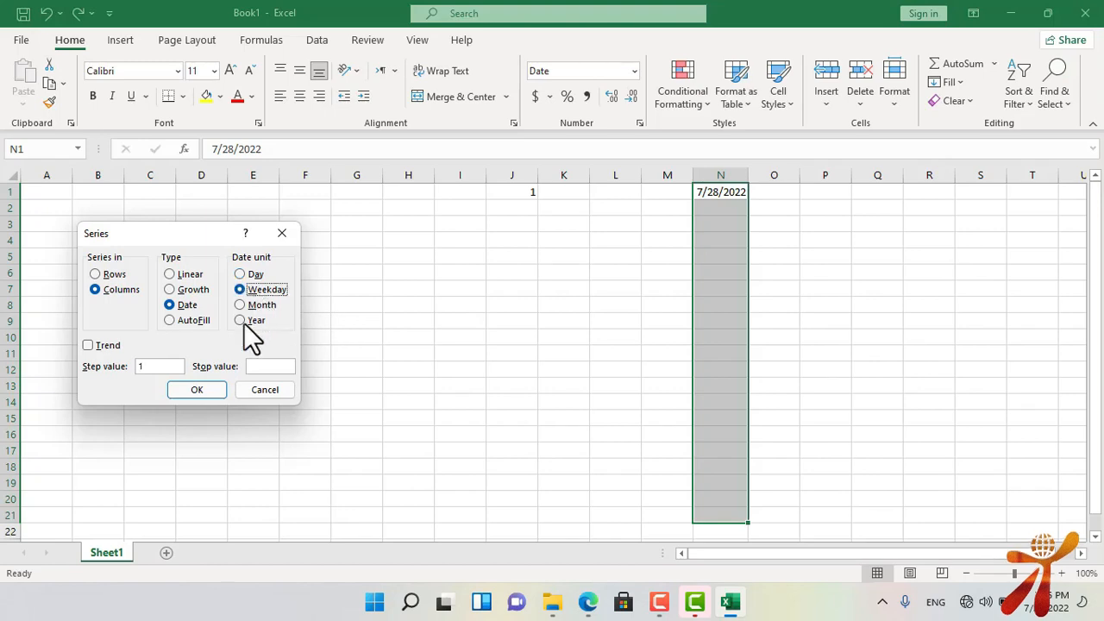
{"action": "left_click", "coordinate": [198, 389]}
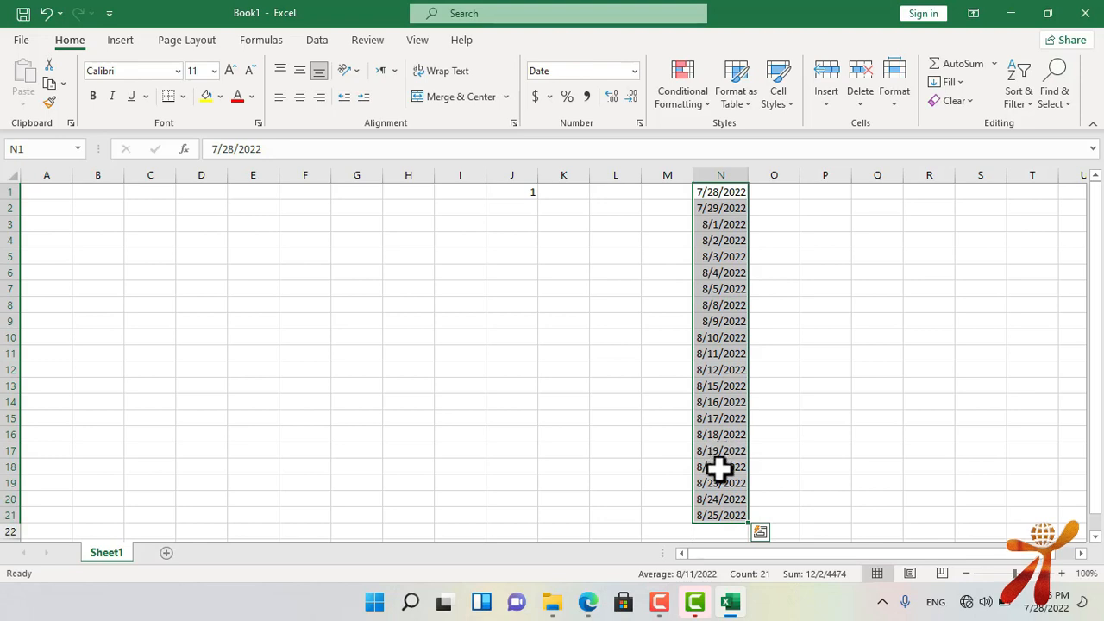
{"action": "key", "text": "ctrl+z"}
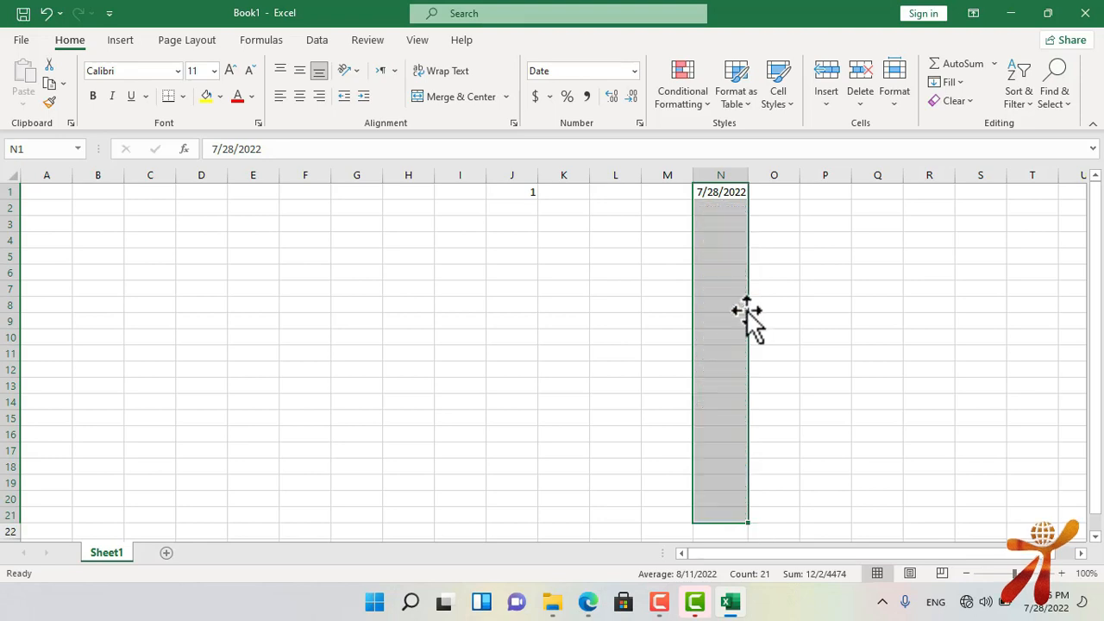
Try the Month and Year date units for a date series in N1:N21, and cancel without filling
{"action": "left_click", "coordinate": [959, 69]}
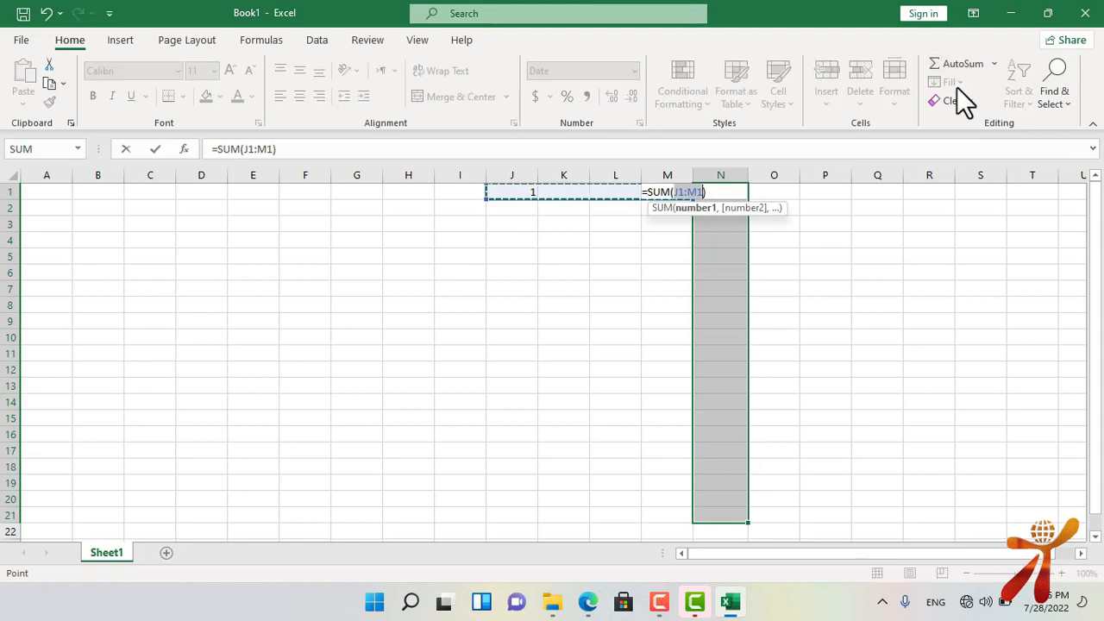
{"action": "key", "text": "Escape"}
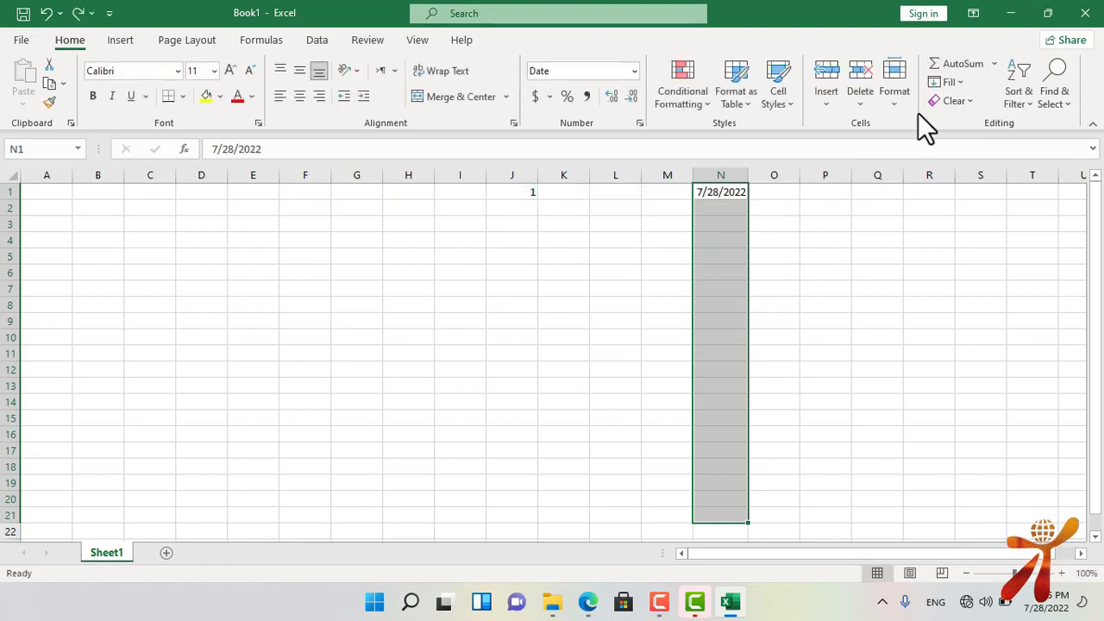
{"action": "left_click", "coordinate": [960, 82]}
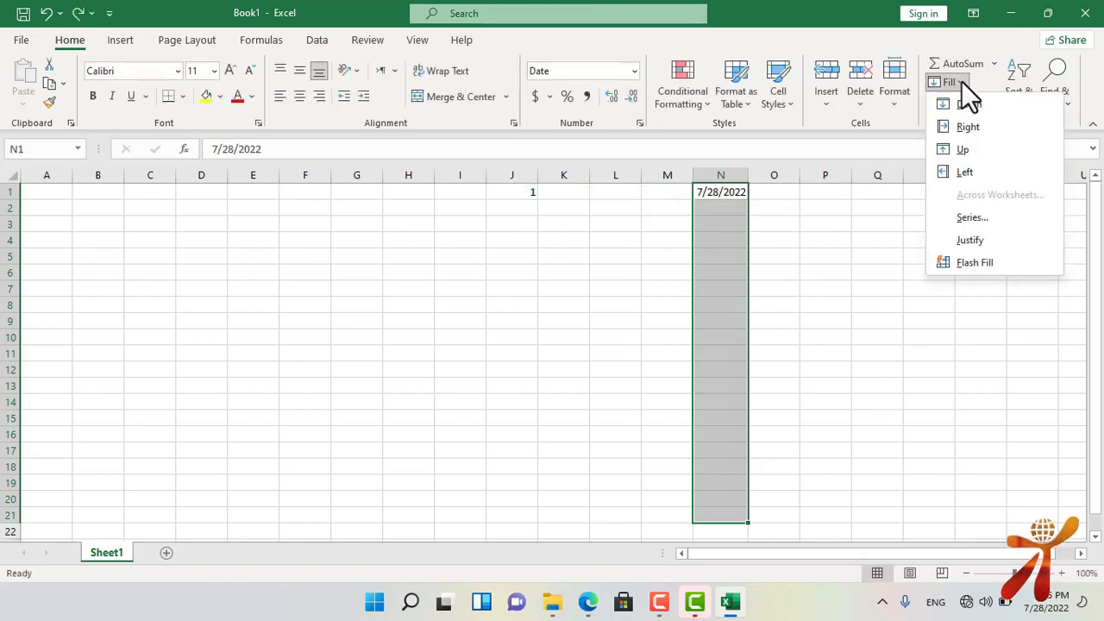
{"action": "left_click", "coordinate": [972, 218]}
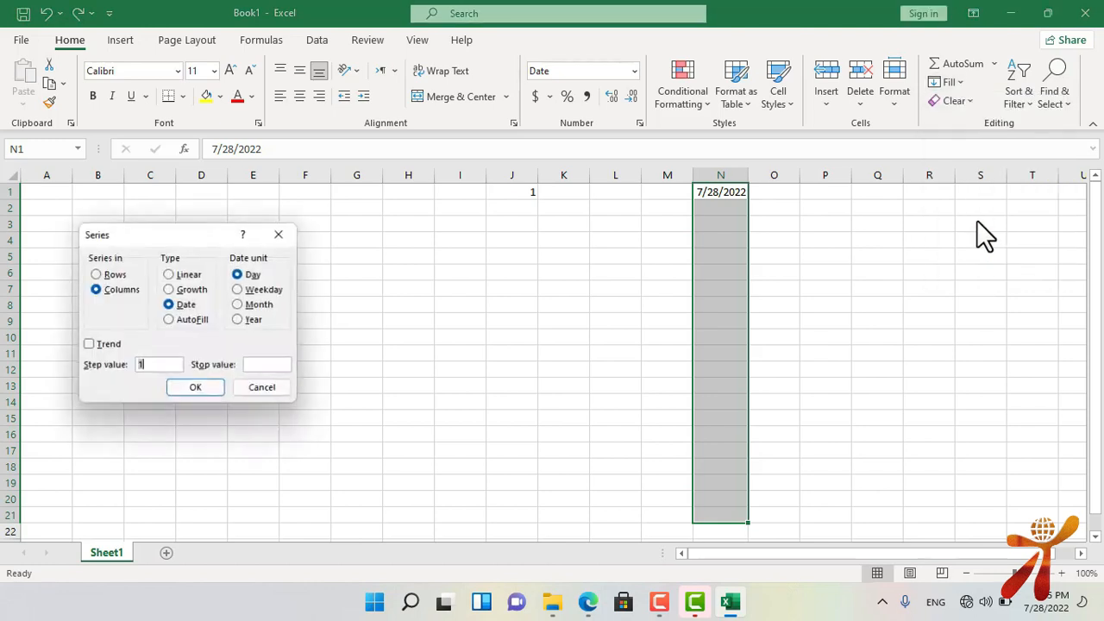
{"action": "left_click", "coordinate": [267, 307]}
{"action": "left_click", "coordinate": [254, 320]}
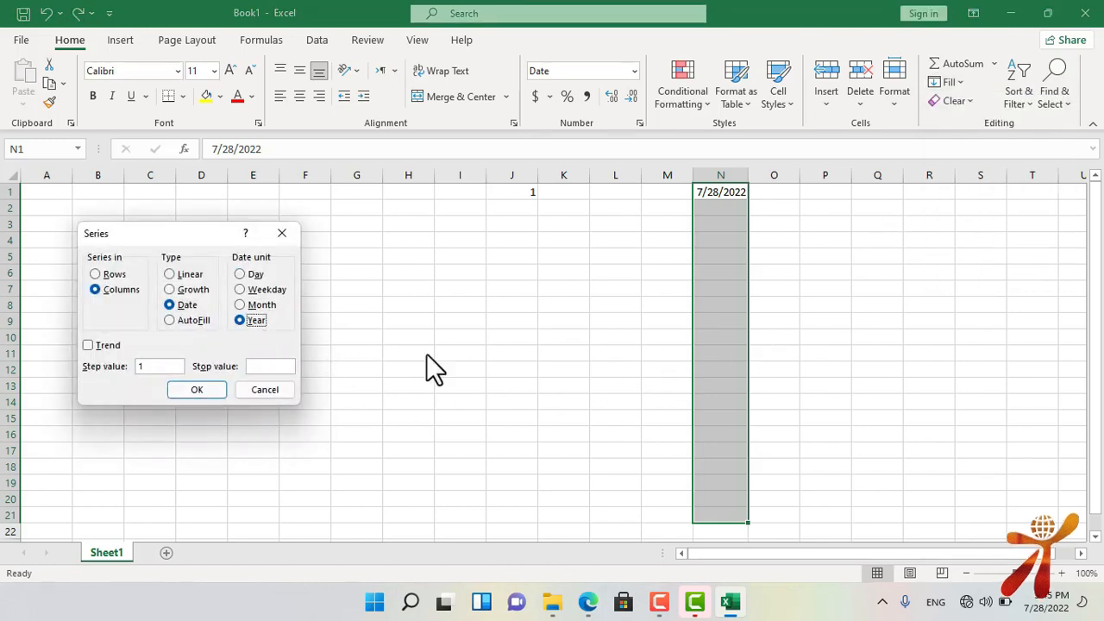
{"action": "left_click", "coordinate": [277, 390]}
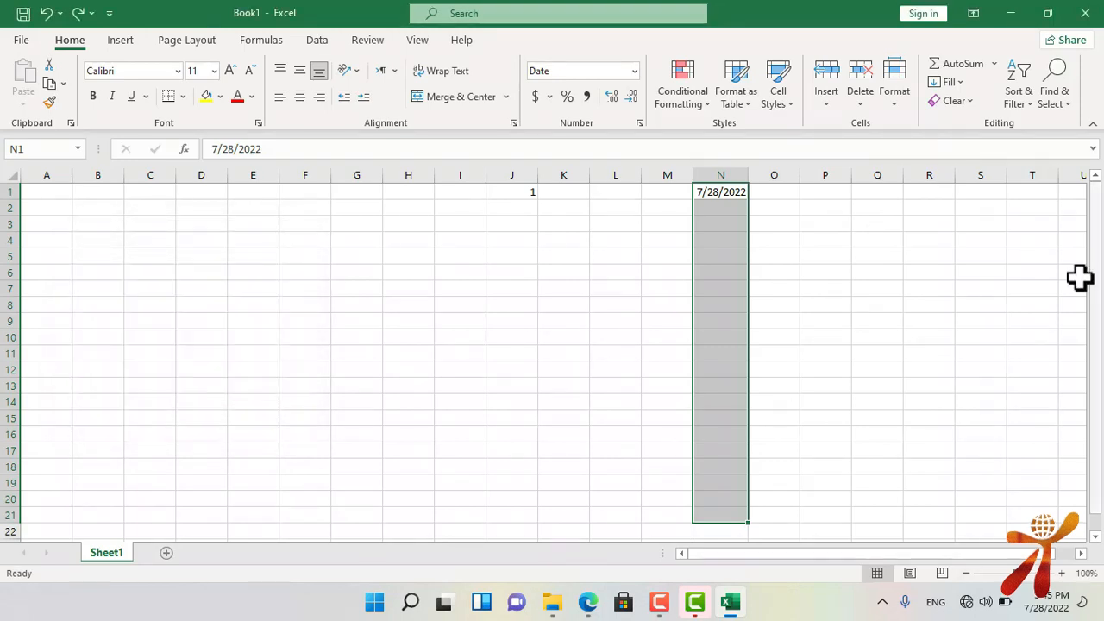
{"action": "left_click", "coordinate": [965, 81]}
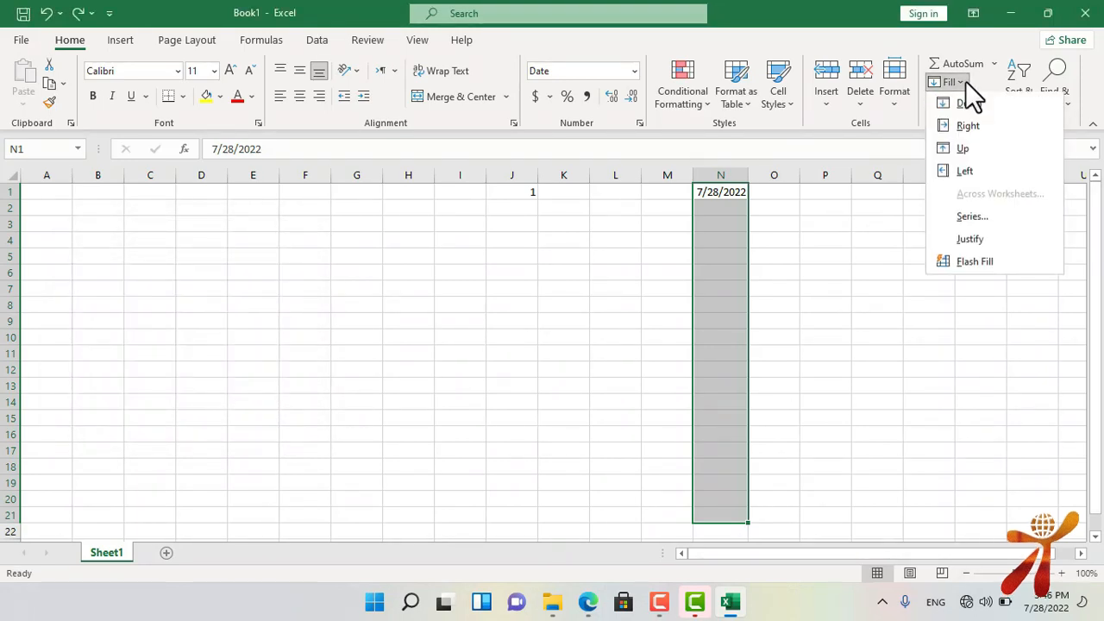
{"action": "left_click", "coordinate": [820, 454]}
{"action": "left_click", "coordinate": [357, 320]}
{"action": "left_click", "coordinate": [371, 255]}
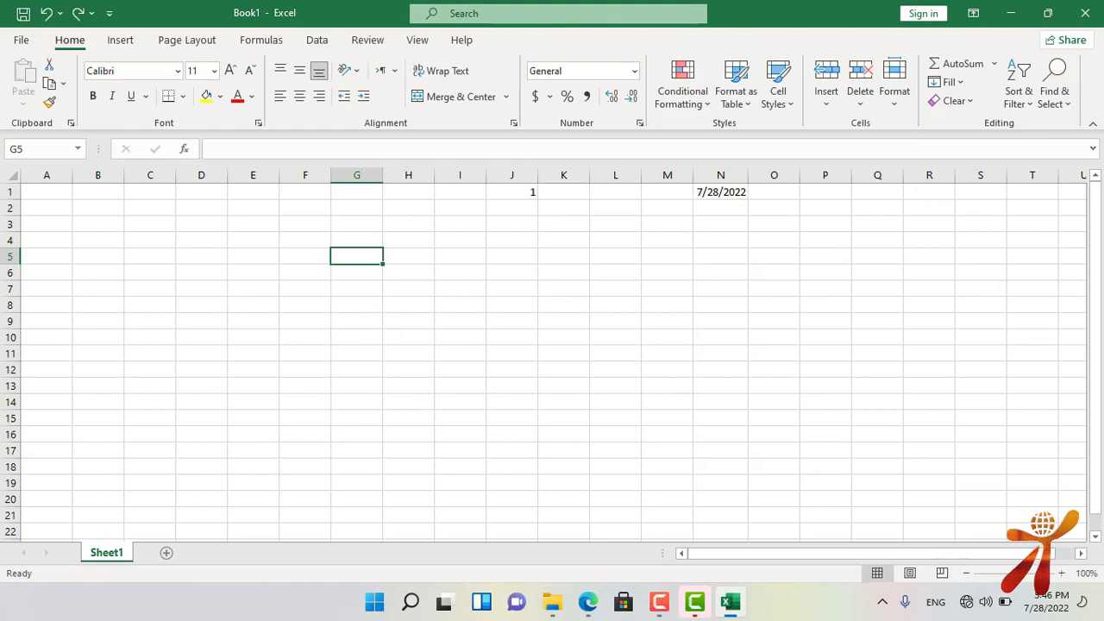
Apply the Justify fill to the whole sheet and deselect it
{"action": "key", "text": "ctrl+a"}
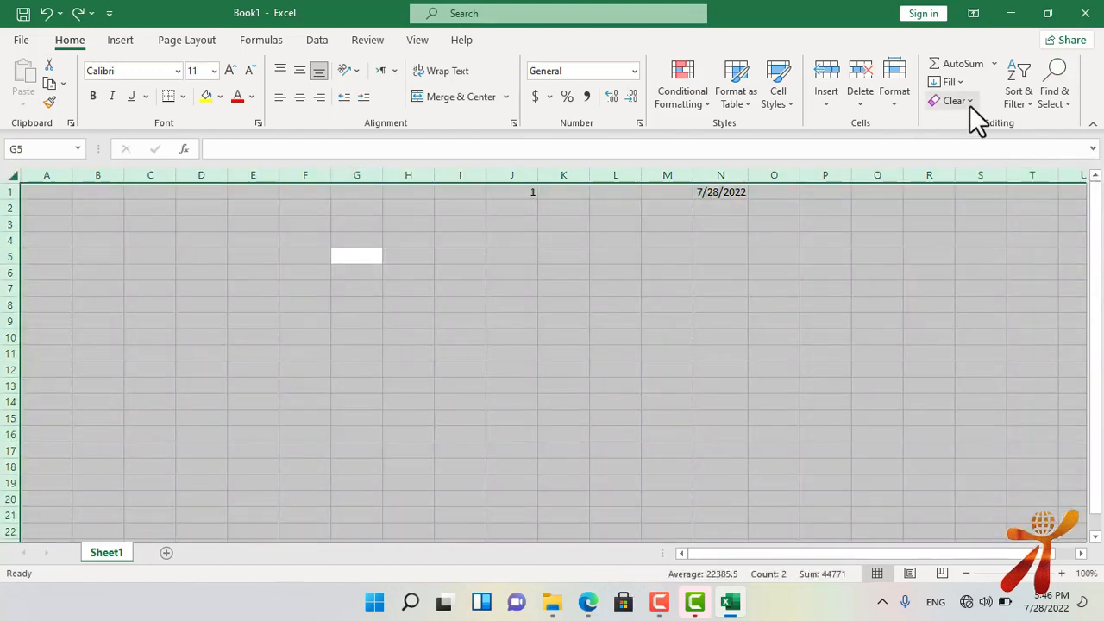
{"action": "left_click", "coordinate": [961, 82]}
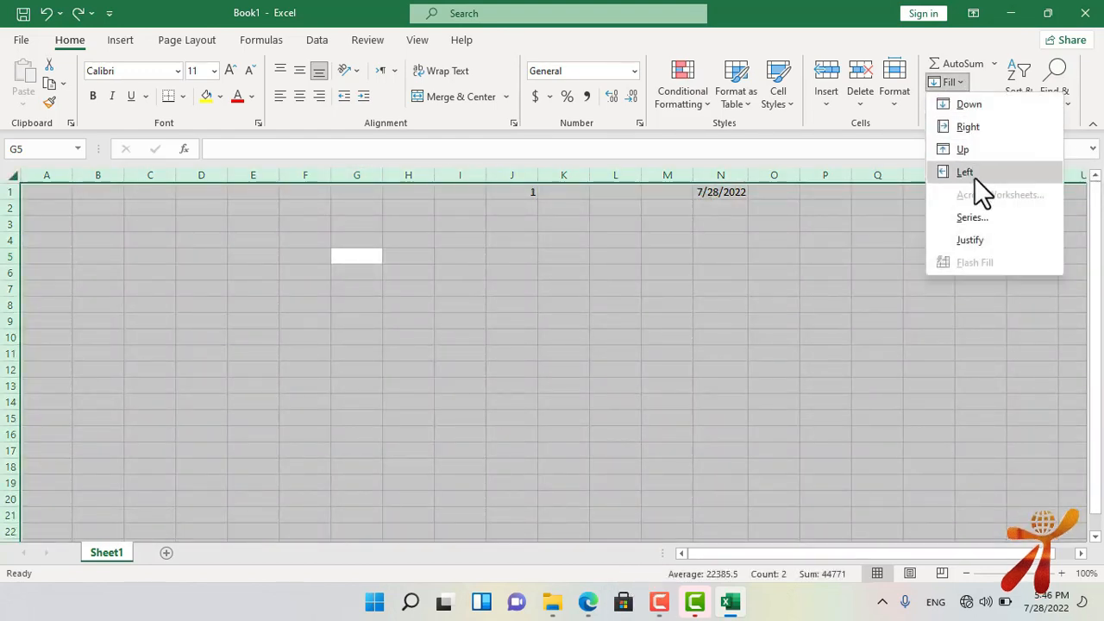
{"action": "left_click", "coordinate": [981, 240]}
{"action": "left_click", "coordinate": [606, 354]}
{"action": "left_click", "coordinate": [467, 293]}
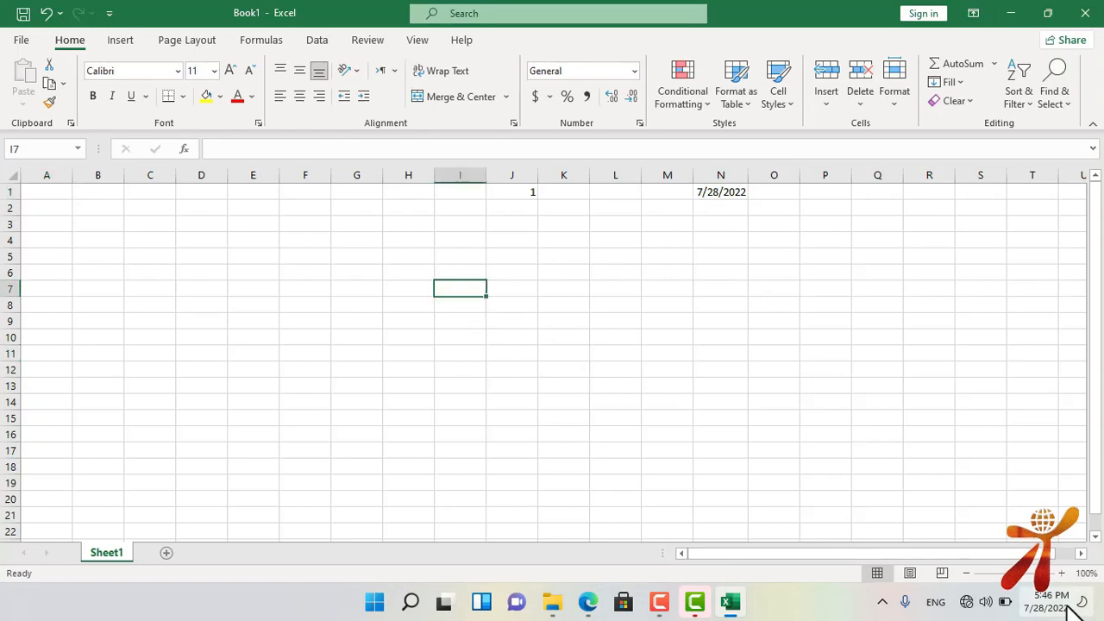
{"action": "type", "text": "46546546"}
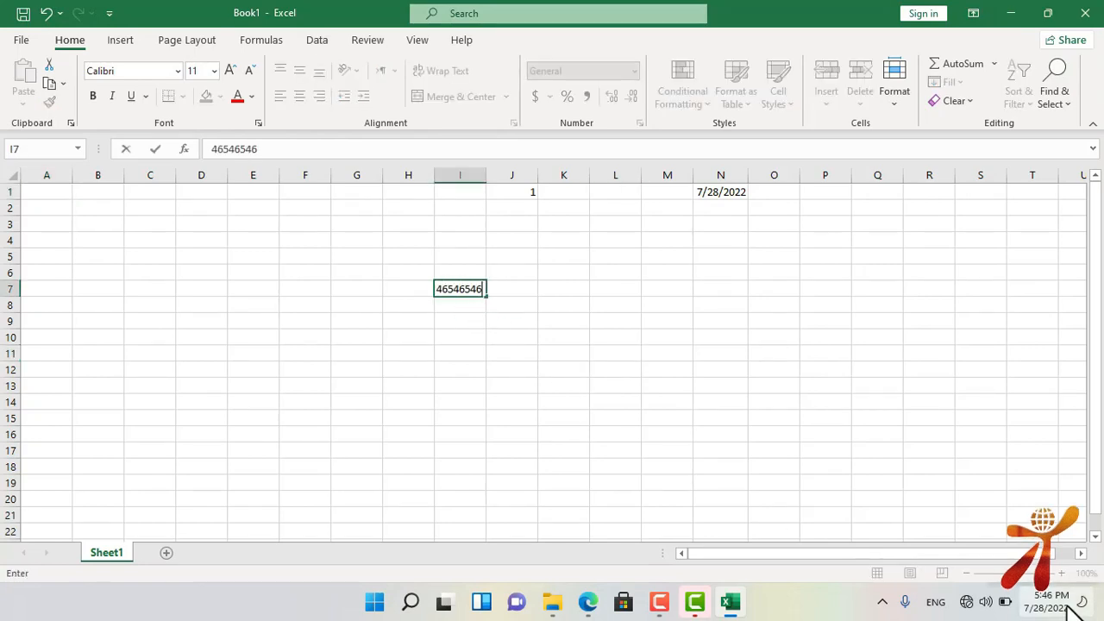
{"action": "type", "text": "54"}
{"action": "key", "text": "Return"}
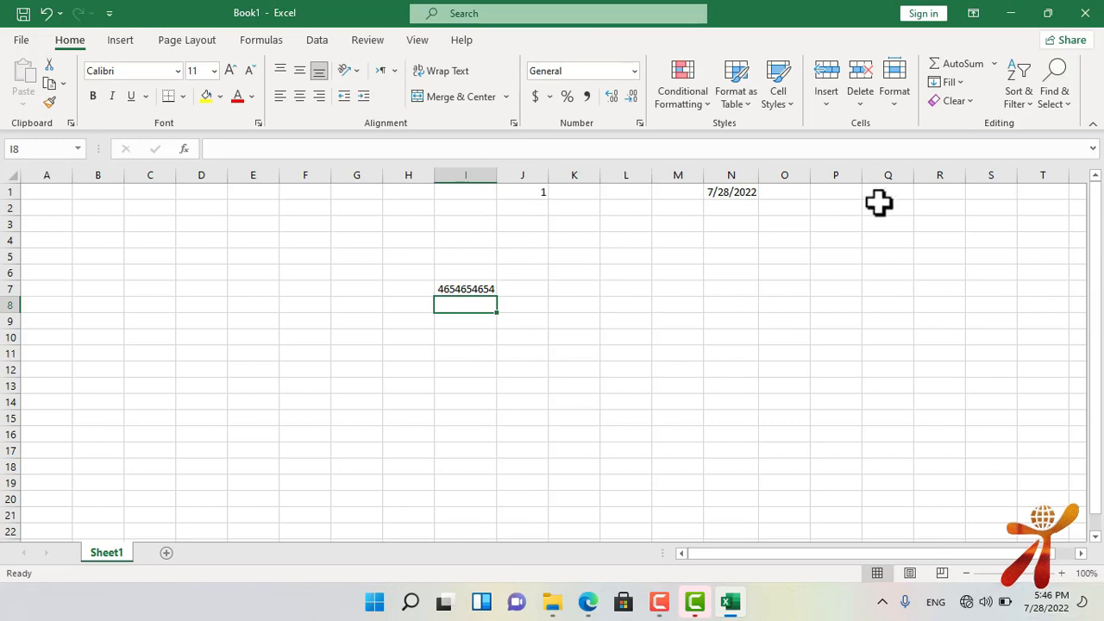
Clear the contents of the whole sheet
{"action": "left_click", "coordinate": [954, 83]}
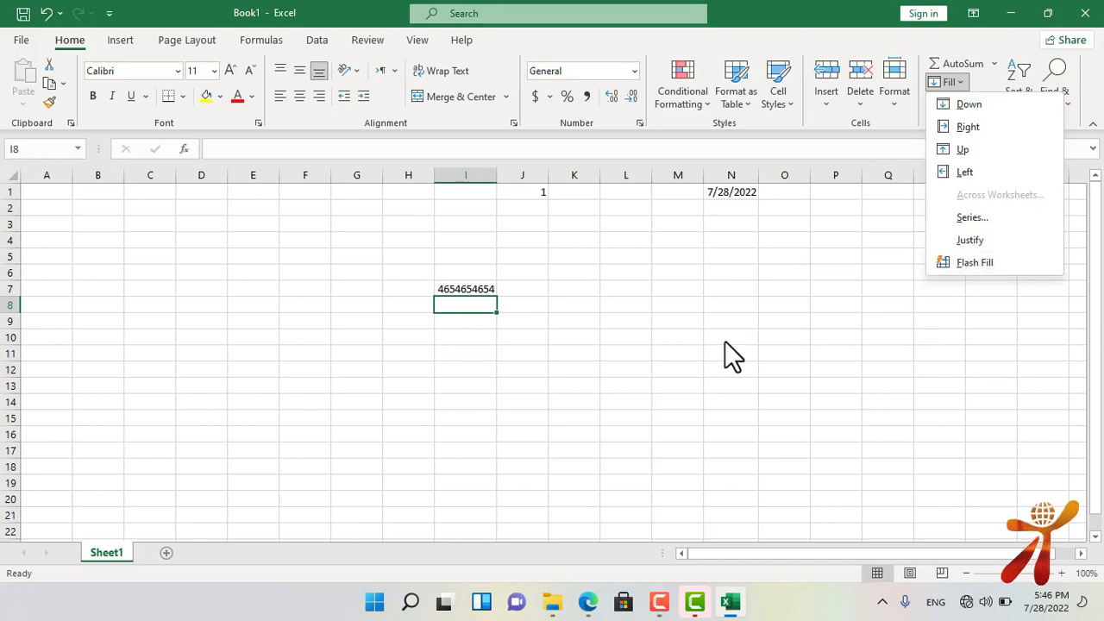
{"action": "left_click", "coordinate": [421, 384]}
{"action": "left_click", "coordinate": [421, 384]}
Enter three sample three-part full names in uppercase in cells E5, E6 and E7, one per row
{"action": "scroll", "coordinate": [421, 385], "scroll_direction": "up", "scroll_amount": 4}
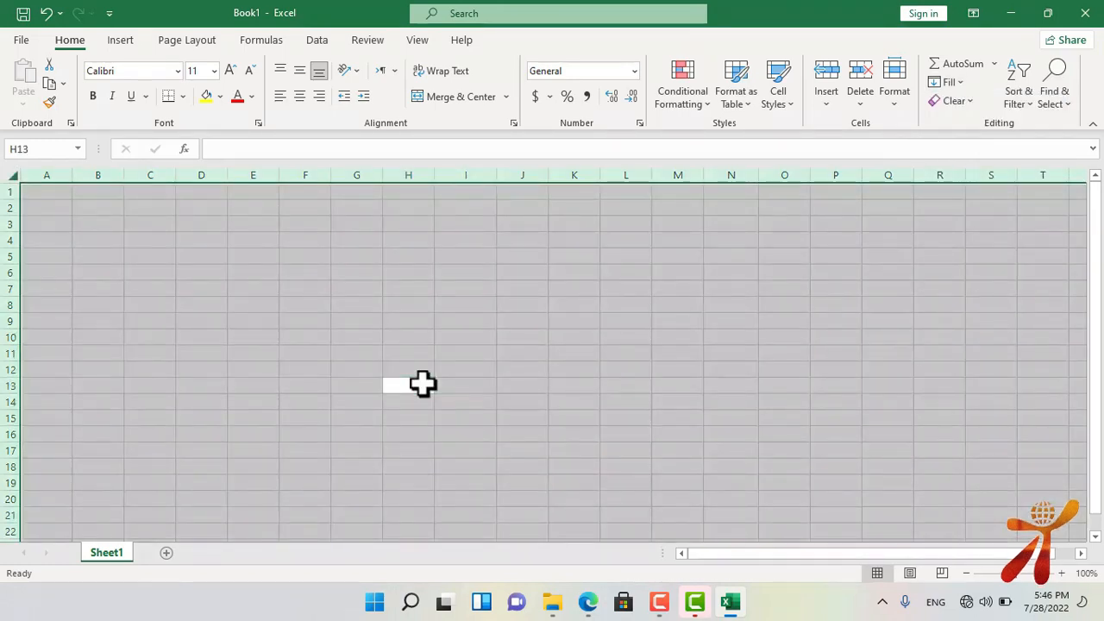
{"action": "left_click", "coordinate": [83, 227]}
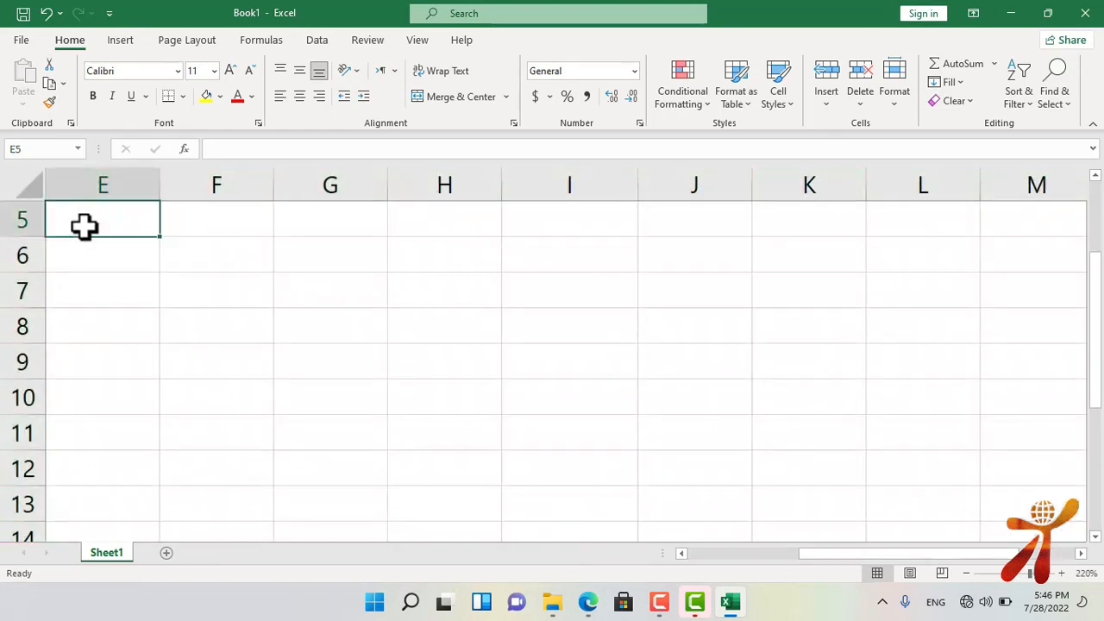
{"action": "type", "text": "ALI "}
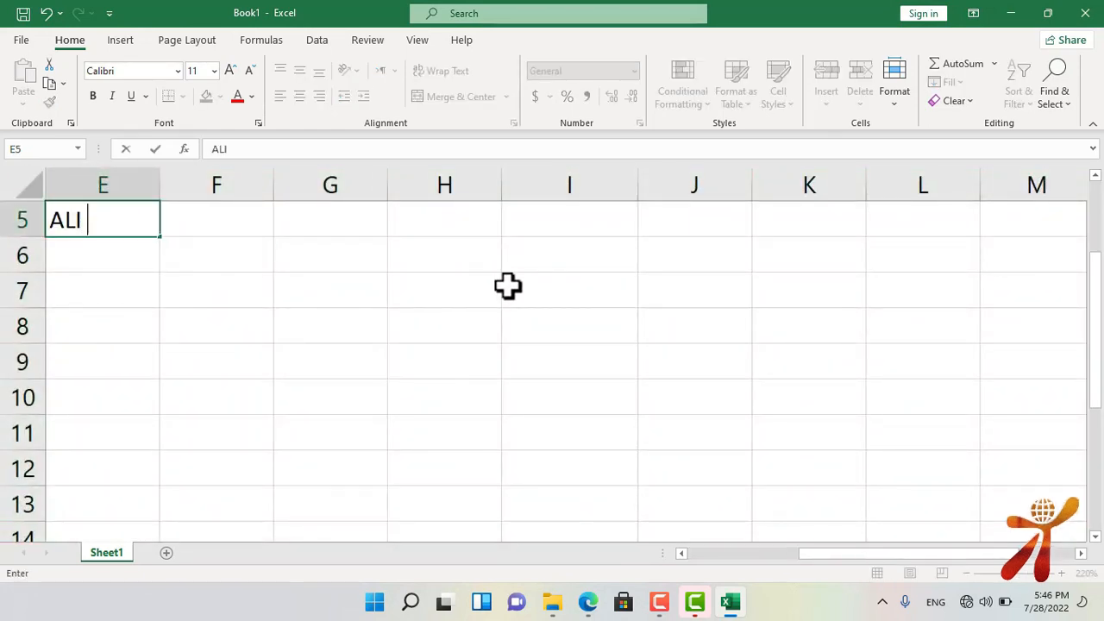
{"action": "type", "text": "AHMAD KHAN"}
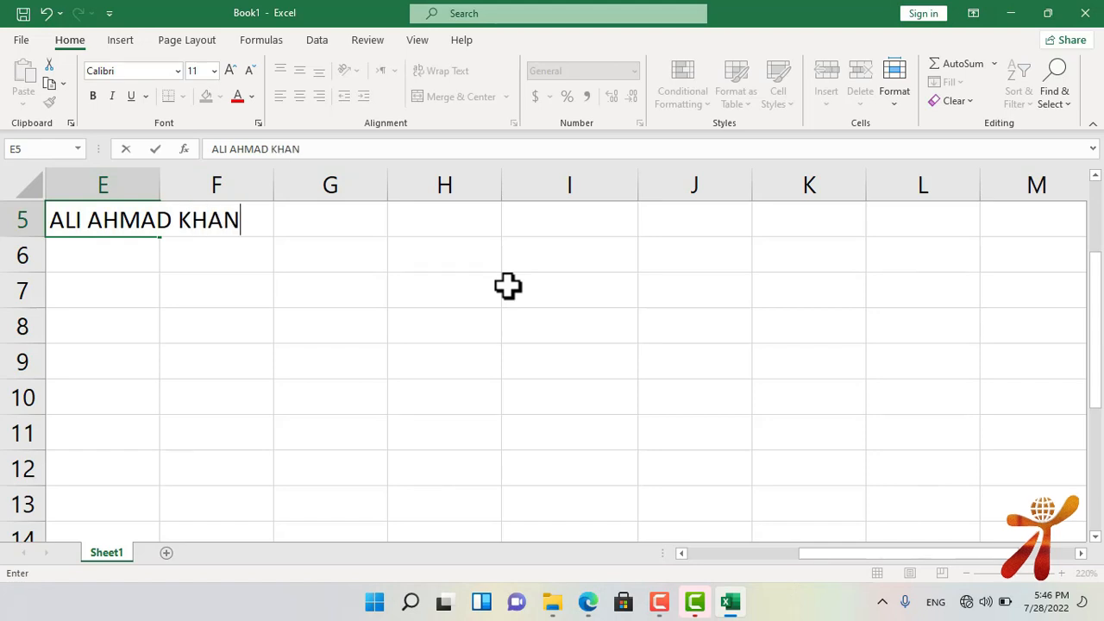
{"action": "key", "text": "Return"}
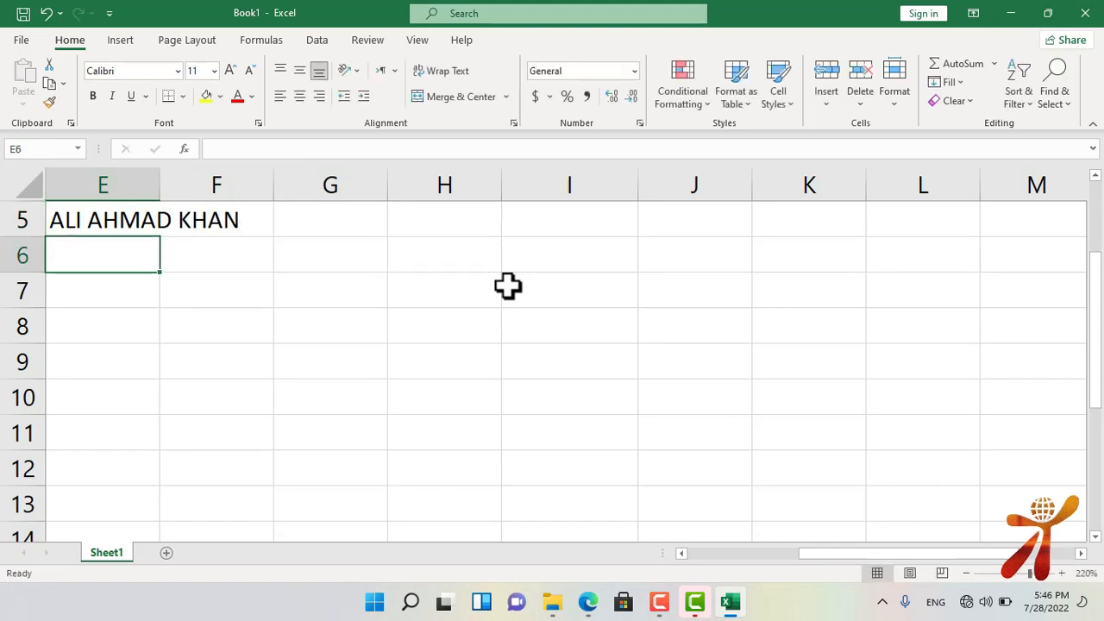
{"action": "type", "text": "IKRAM "}
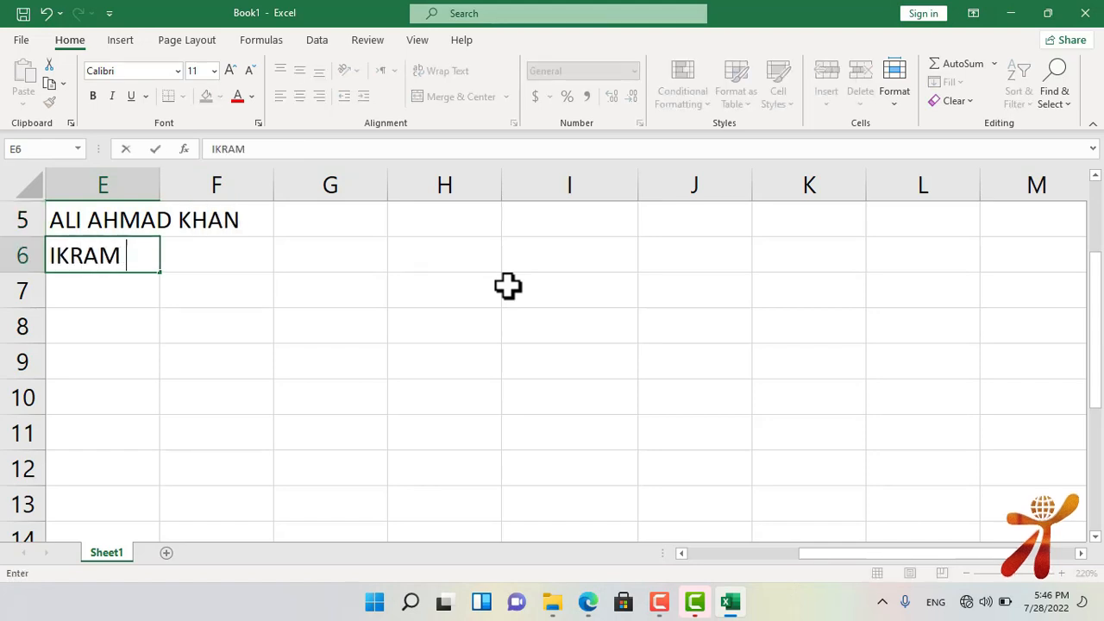
{"action": "type", "text": "ALI SHAH"}
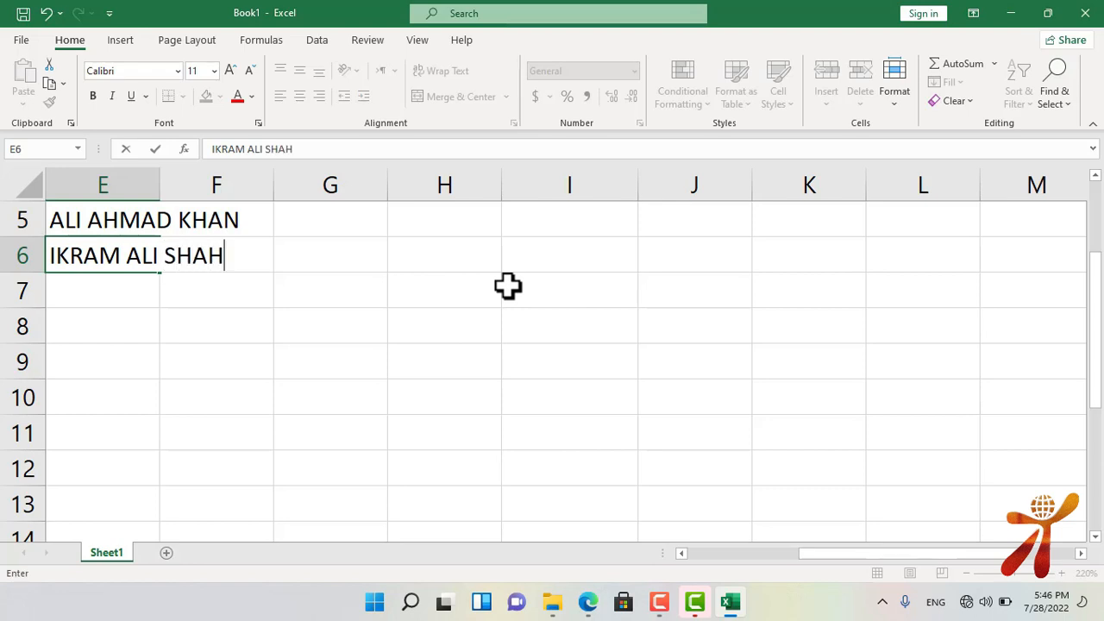
{"action": "key", "text": "Return"}
{"action": "type", "text": "SAMI "}
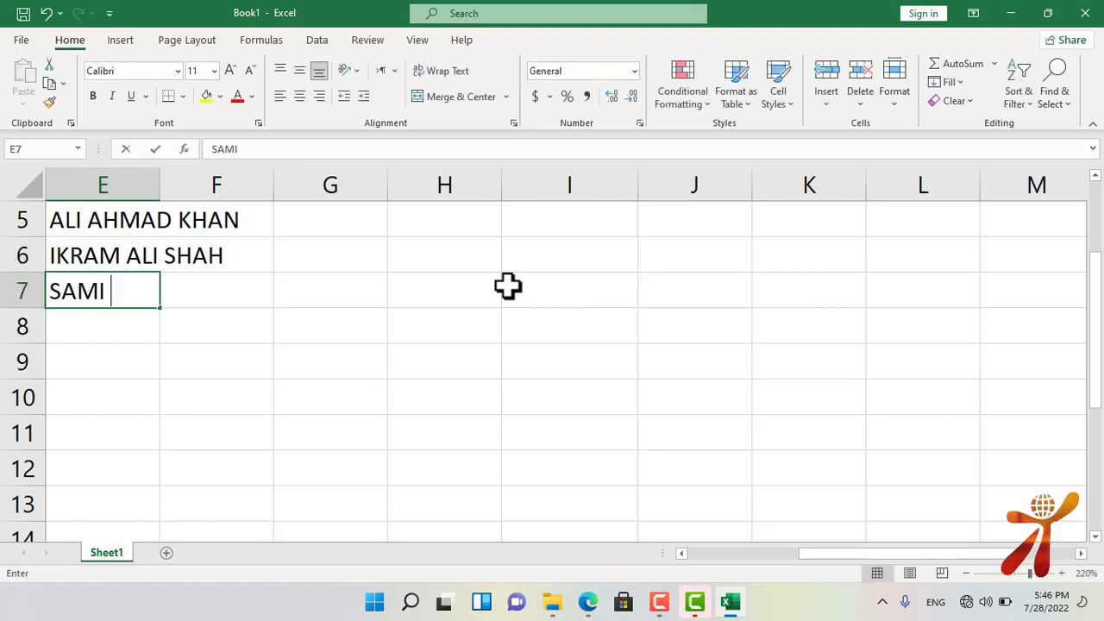
{"action": "type", "text": "UL HAQ"}
{"action": "key", "text": "Return"}
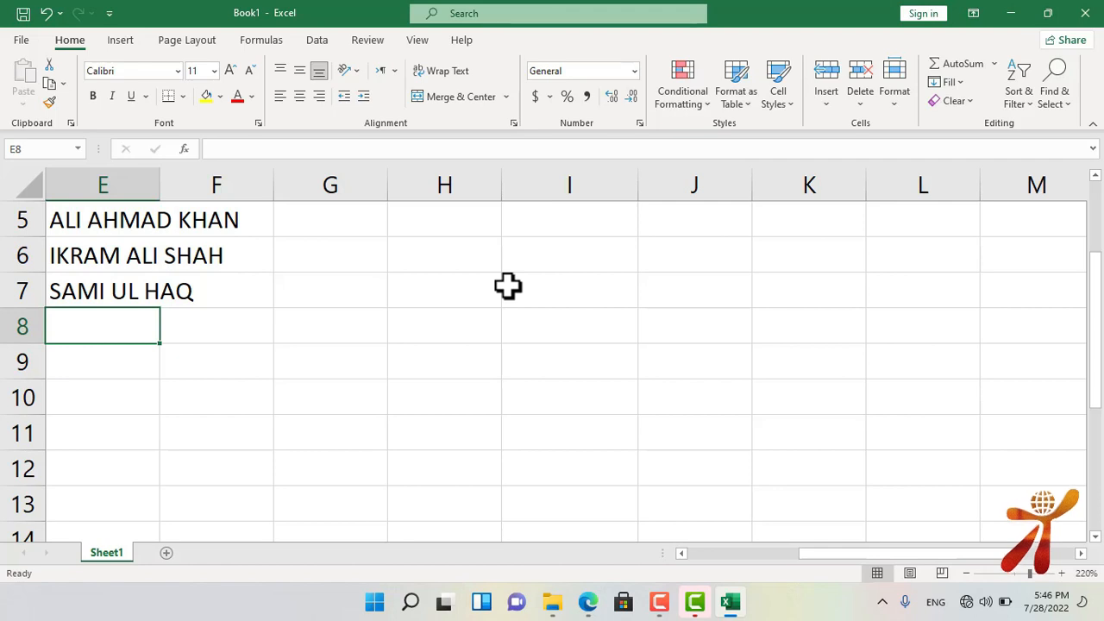
Add two more three-part full names in uppercase in cells E8 and E9
{"action": "type", "text": "IJAZ ALI KH"}
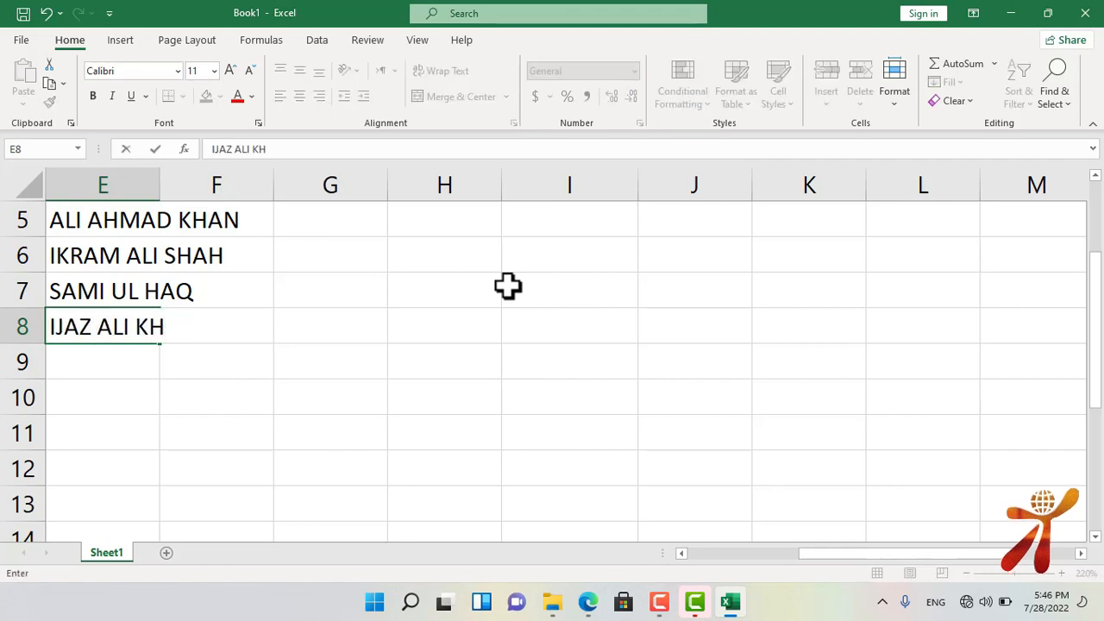
{"action": "type", "text": "AN"}
{"action": "key", "text": "Return"}
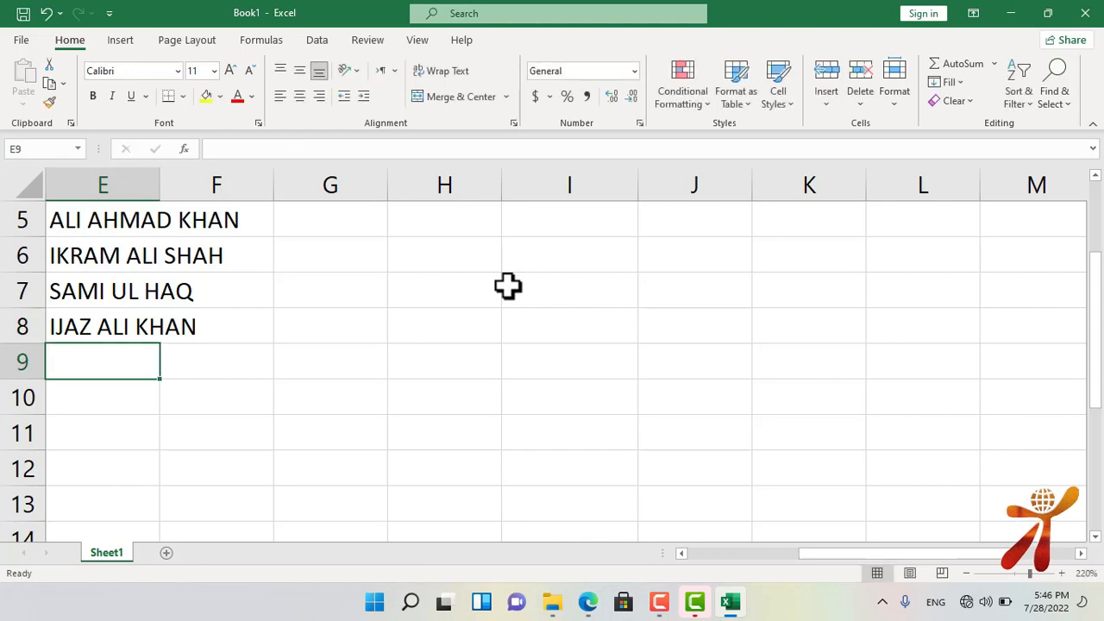
{"action": "type", "text": "SAMI "}
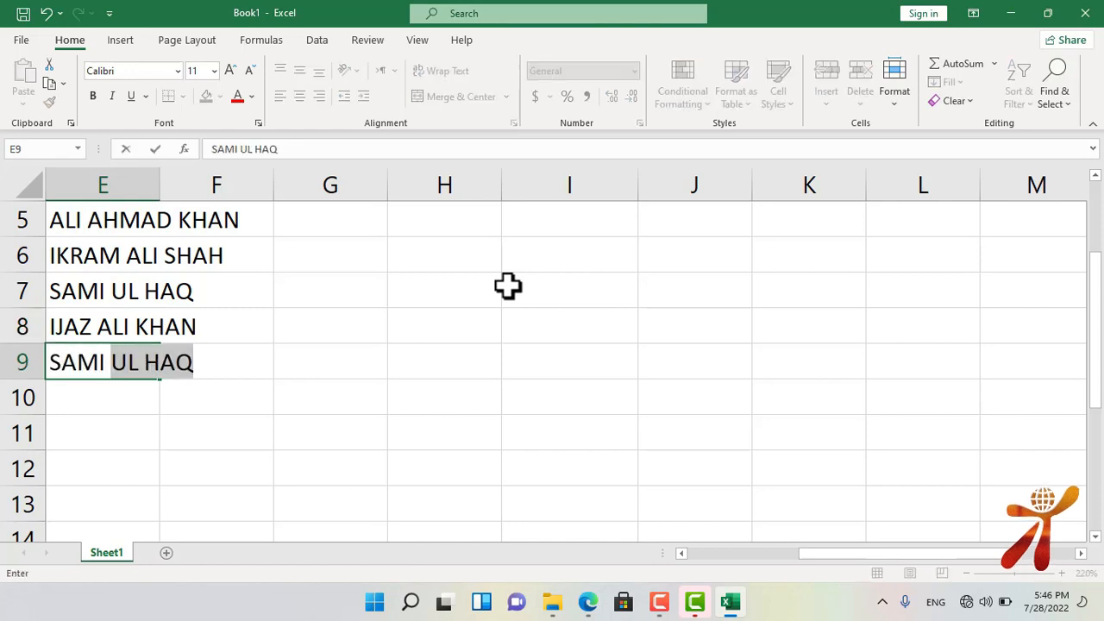
{"action": "type", "text": "ULLAH "}
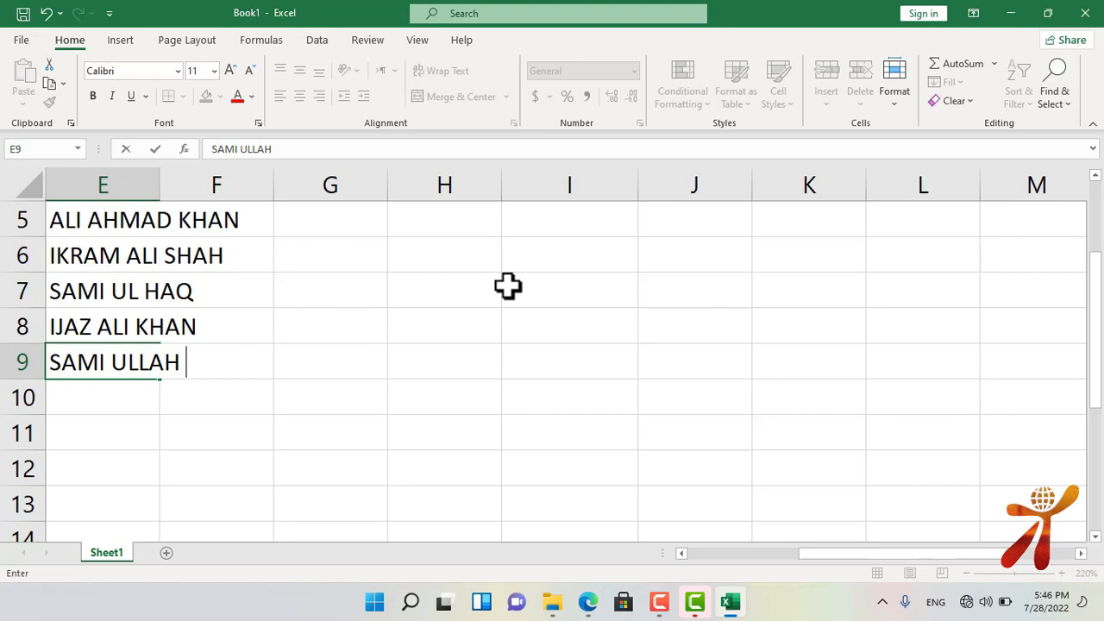
{"action": "type", "text": "AJAN"}
{"action": "key", "text": "Return"}
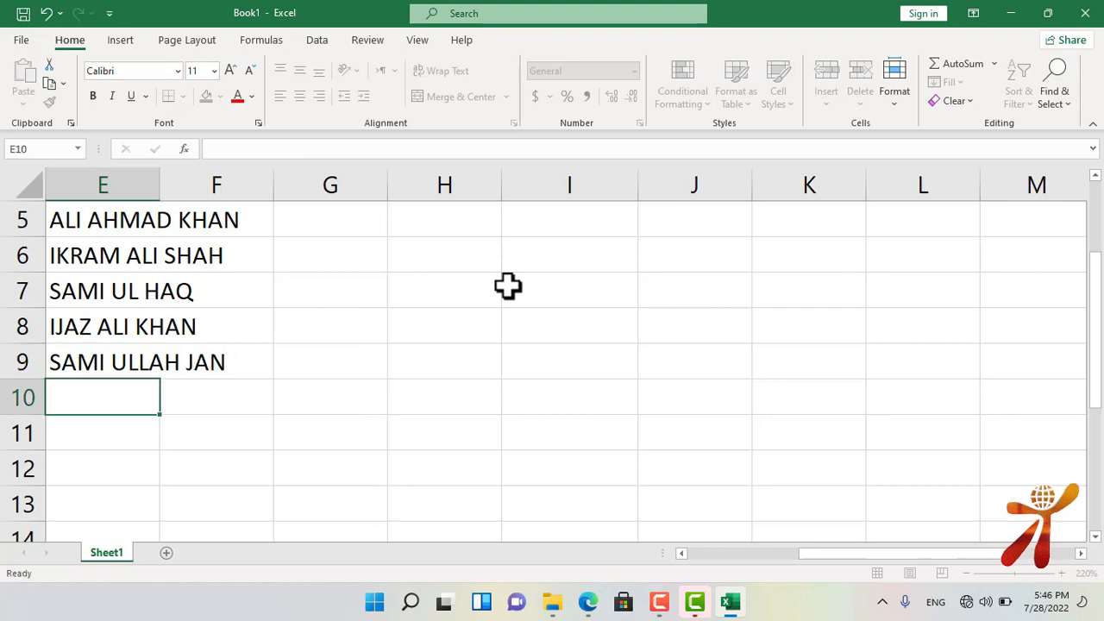
Fit column E to the full names and widen columns F, G and H
{"action": "double_click", "coordinate": [162, 183]}
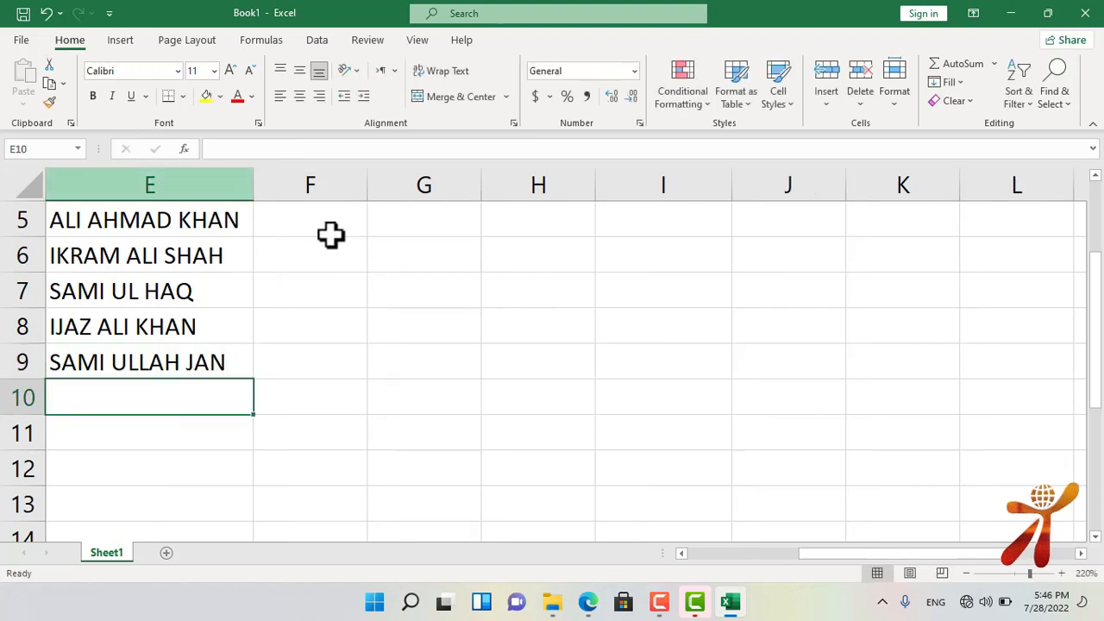
{"action": "left_click_drag", "start_coordinate": [369, 183], "coordinate": [460, 190]}
{"action": "left_click_drag", "start_coordinate": [576, 182], "coordinate": [666, 199]}
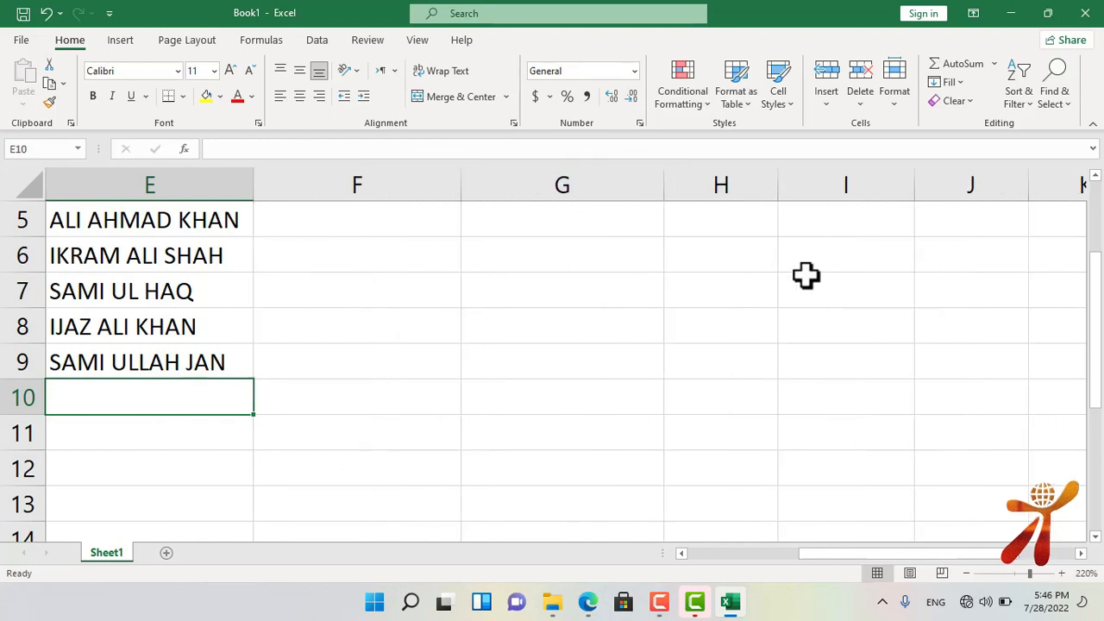
{"action": "left_click_drag", "start_coordinate": [779, 182], "coordinate": [938, 197]}
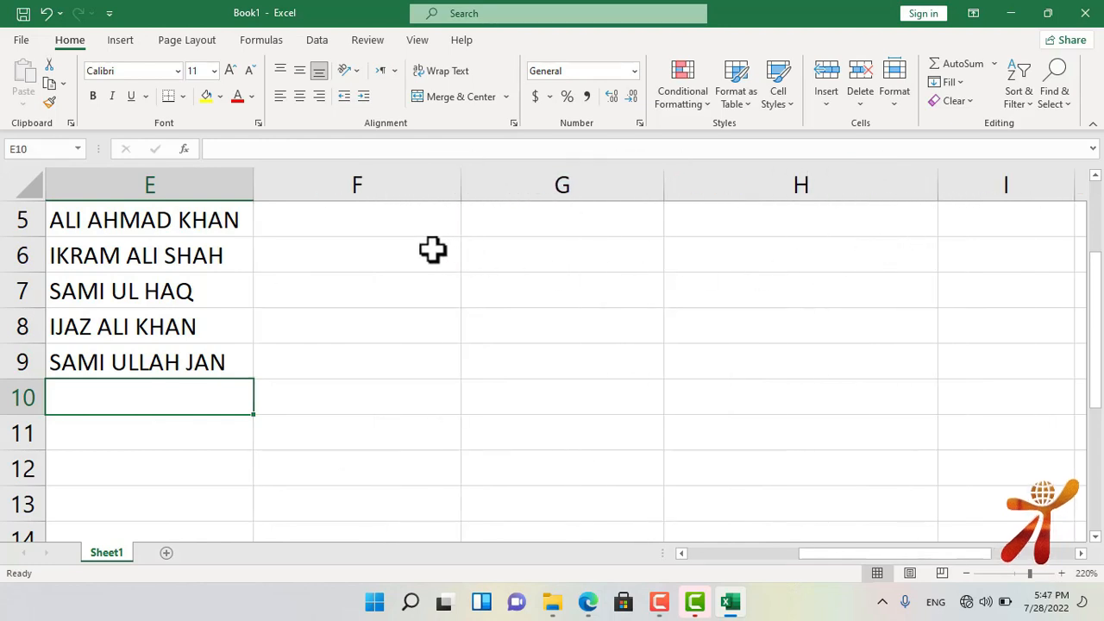
Enter the first name from E5 in F5 and Flash Fill F5:F9 with the first names
{"action": "left_click", "coordinate": [383, 222]}
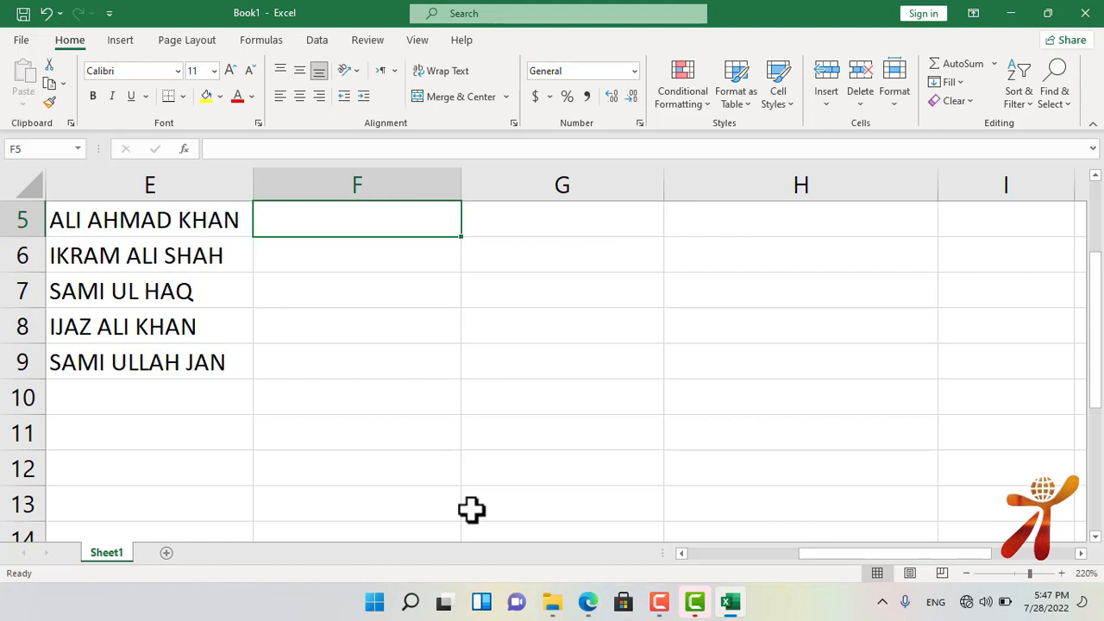
{"action": "type", "text": "ALI"}
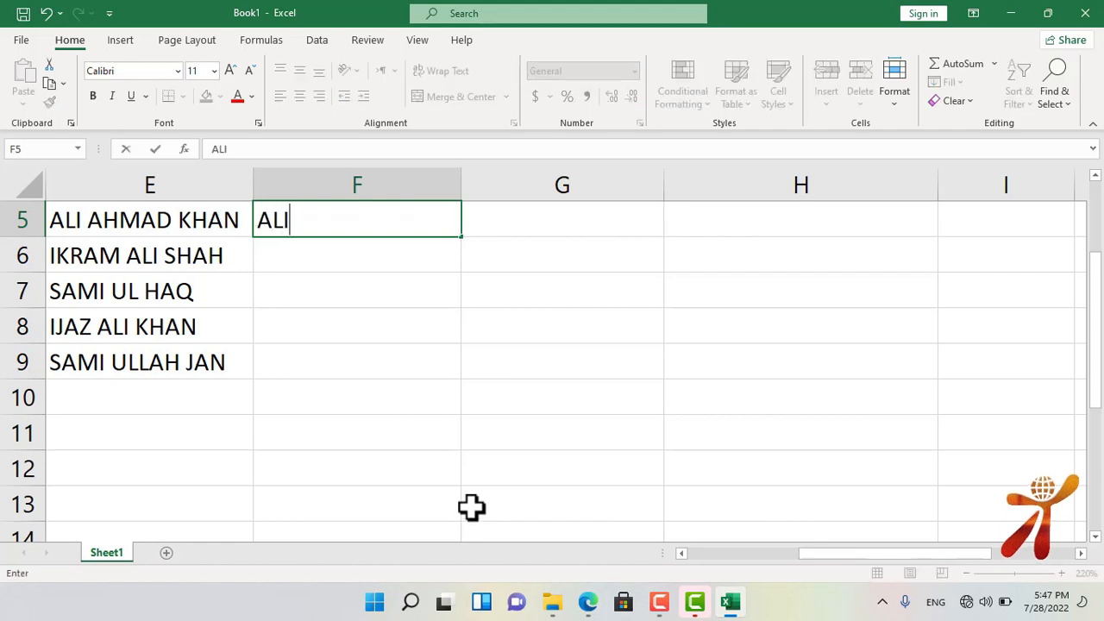
{"action": "left_click", "coordinate": [501, 290]}
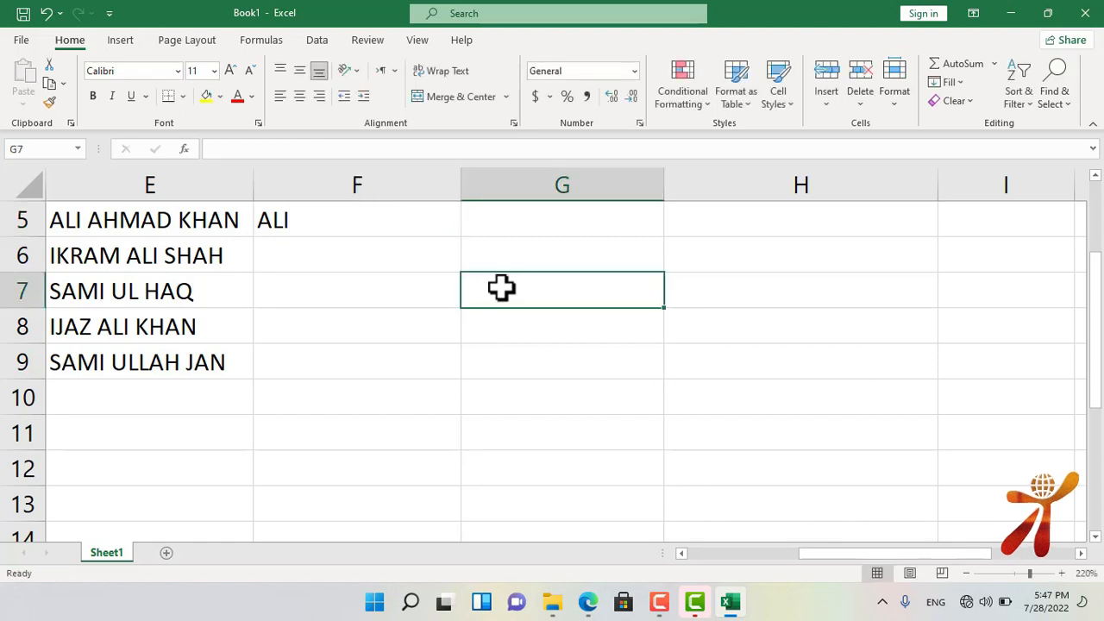
{"action": "left_click_drag", "start_coordinate": [371, 222], "coordinate": [370, 365]}
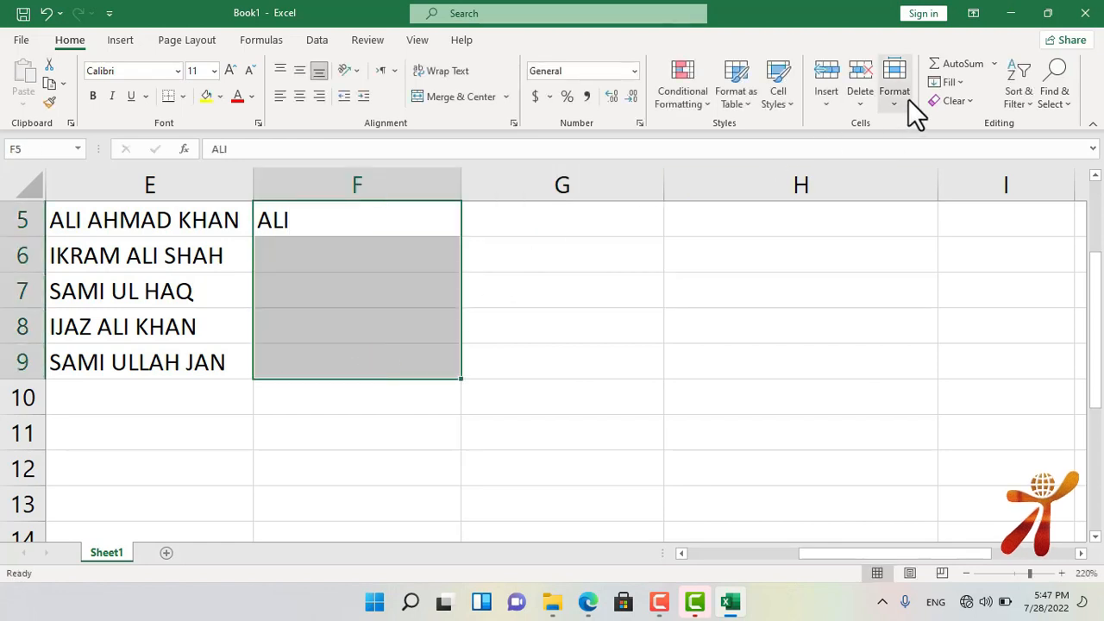
{"action": "left_click", "coordinate": [963, 84]}
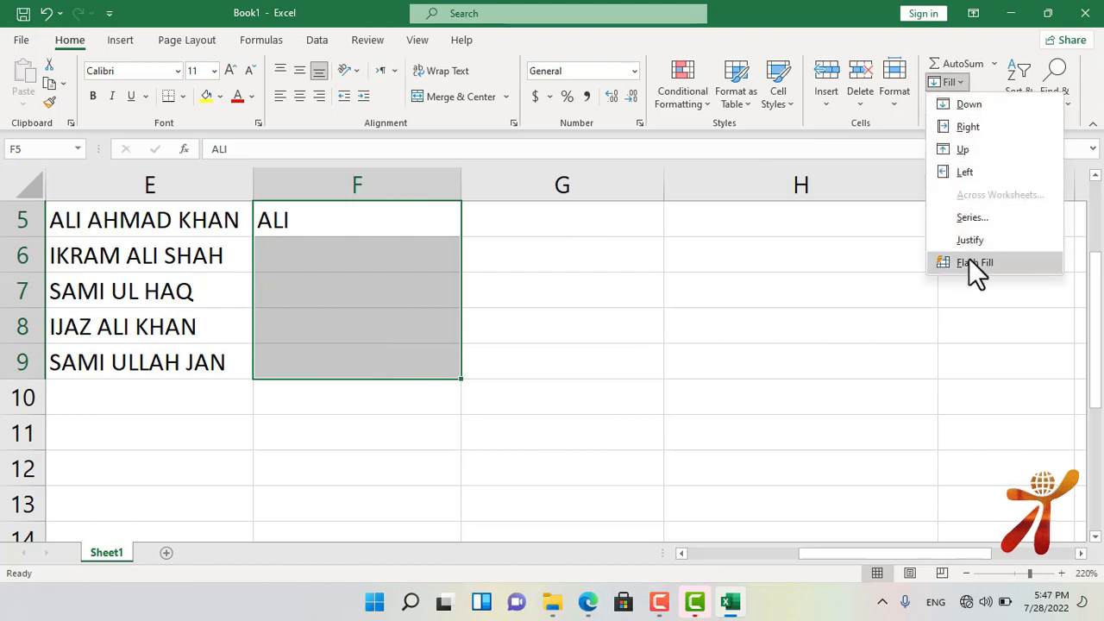
{"action": "left_click", "coordinate": [968, 260]}
{"action": "left_click", "coordinate": [740, 369]}
Enter the middle name from E5 in G5 and Flash Fill G5:G9 with the middle names
{"action": "left_click", "coordinate": [573, 225]}
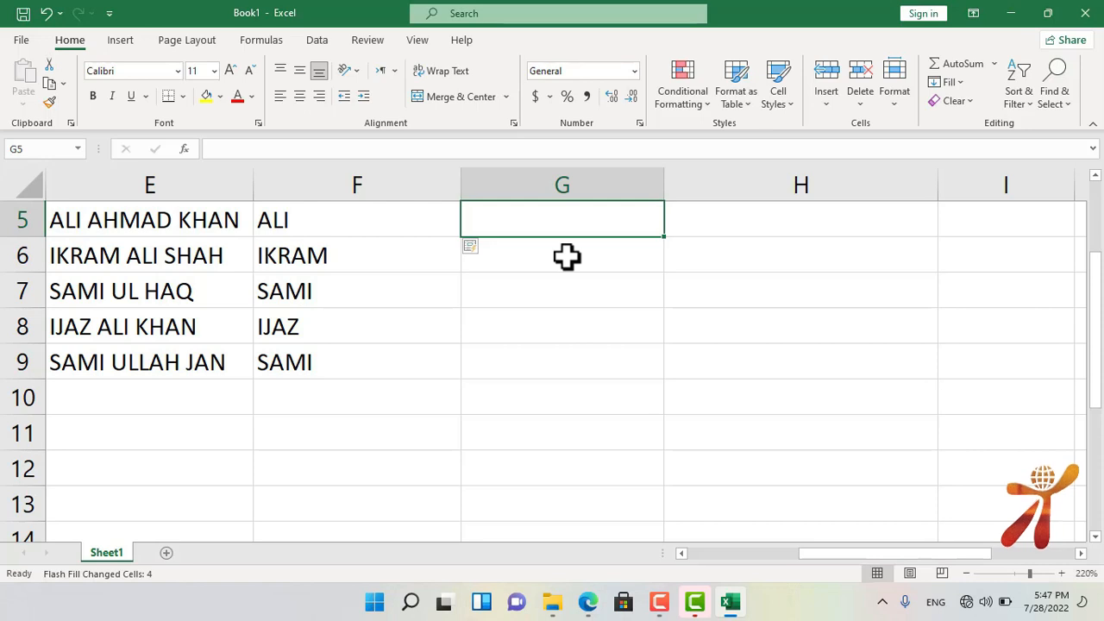
{"action": "type", "text": "AH"}
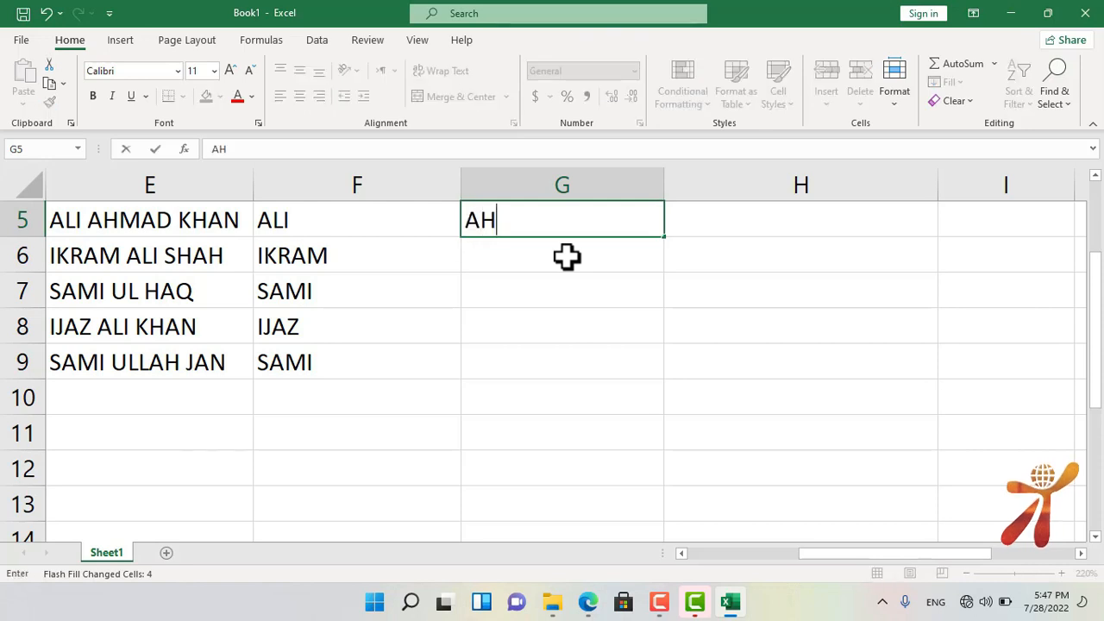
{"action": "type", "text": "MAD"}
{"action": "key", "text": "Return"}
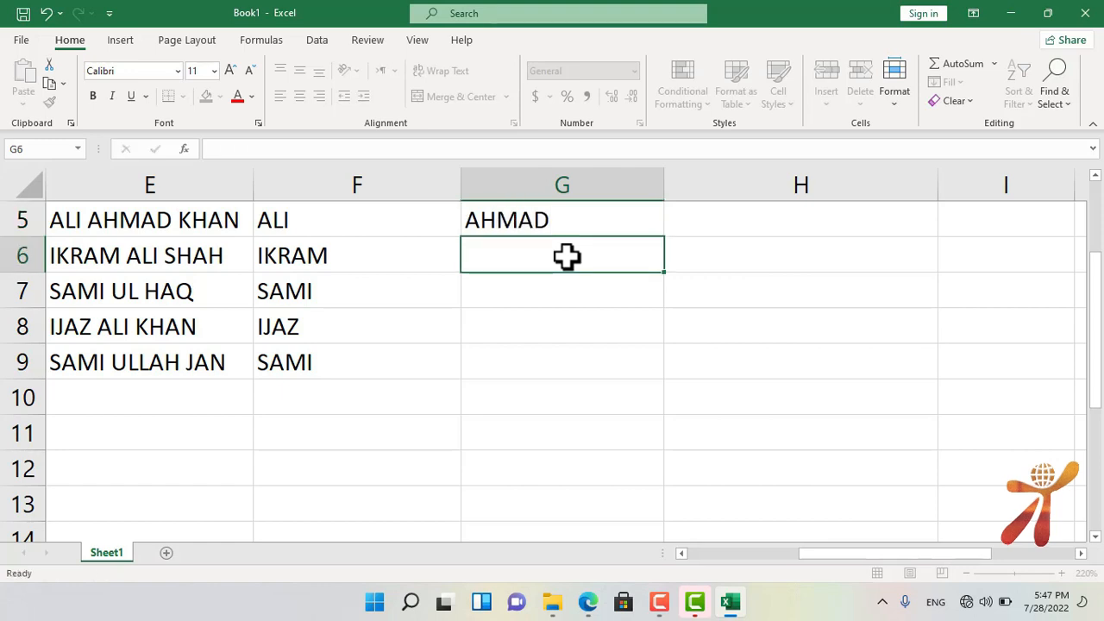
{"action": "left_click_drag", "start_coordinate": [545, 207], "coordinate": [540, 362]}
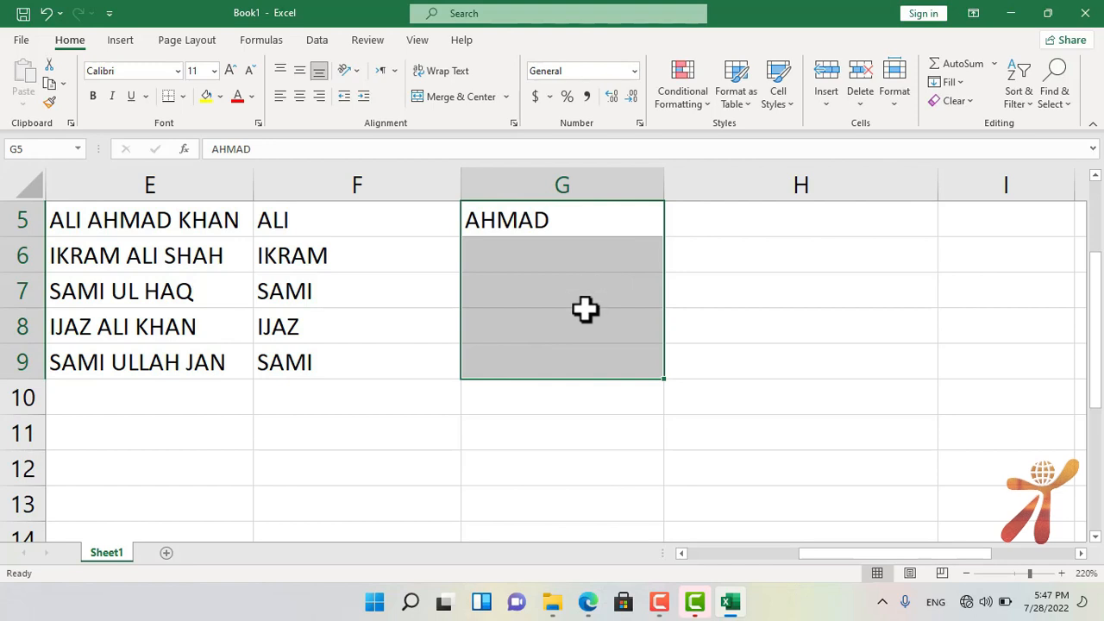
{"action": "key", "text": "ctrl+e"}
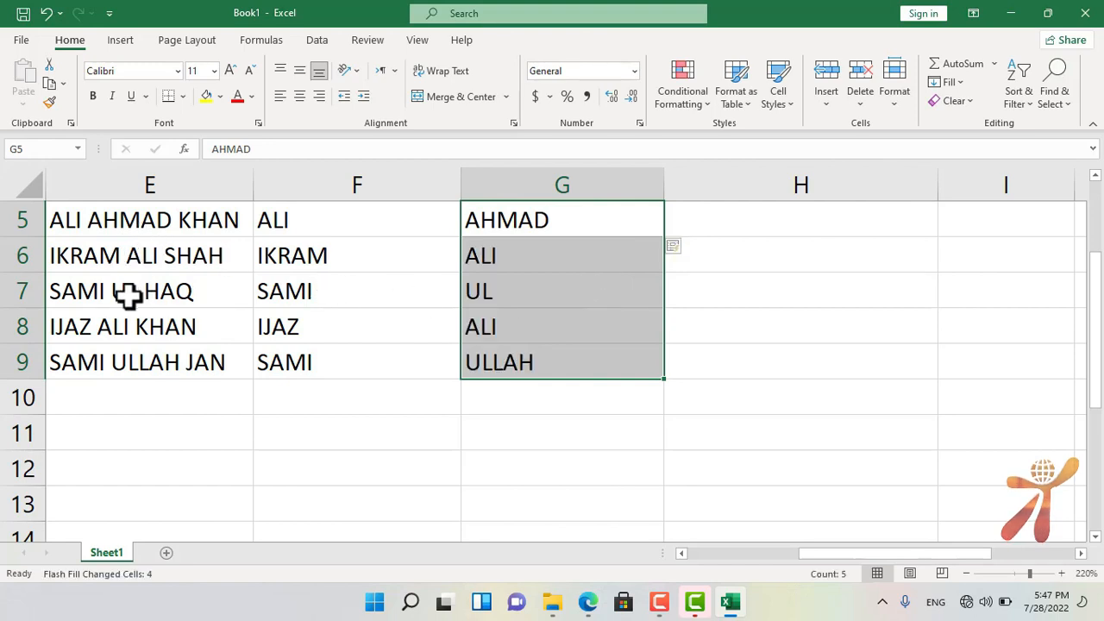
Enter the last name from E5 in H5 and begin an entry with "=" in H6
{"action": "left_click", "coordinate": [687, 224]}
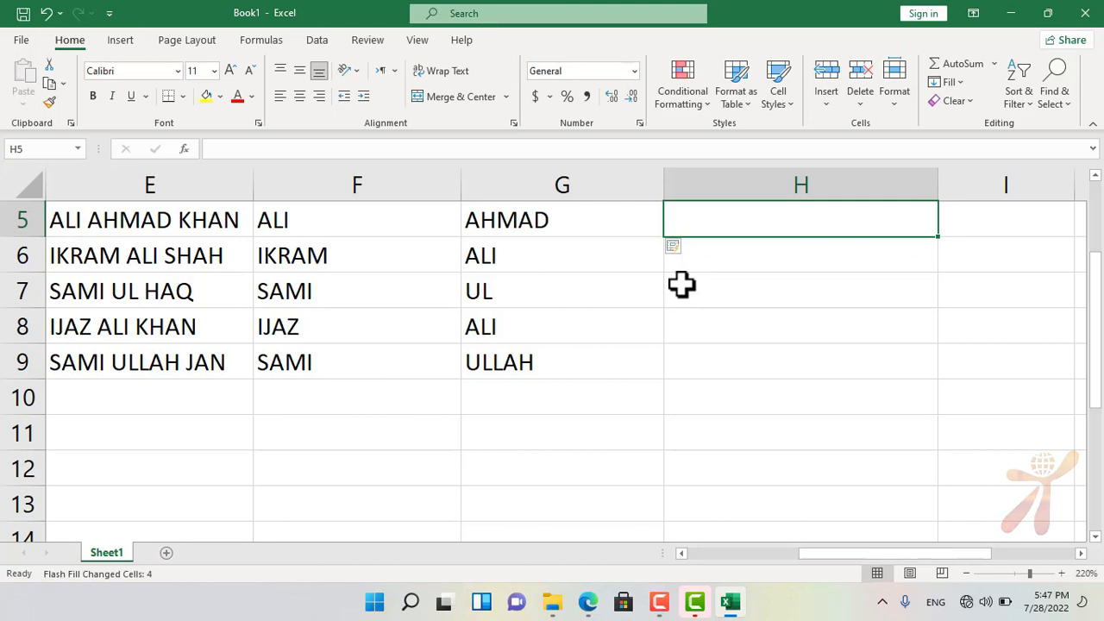
{"action": "type", "text": "KHAN"}
{"action": "key", "text": "Return"}
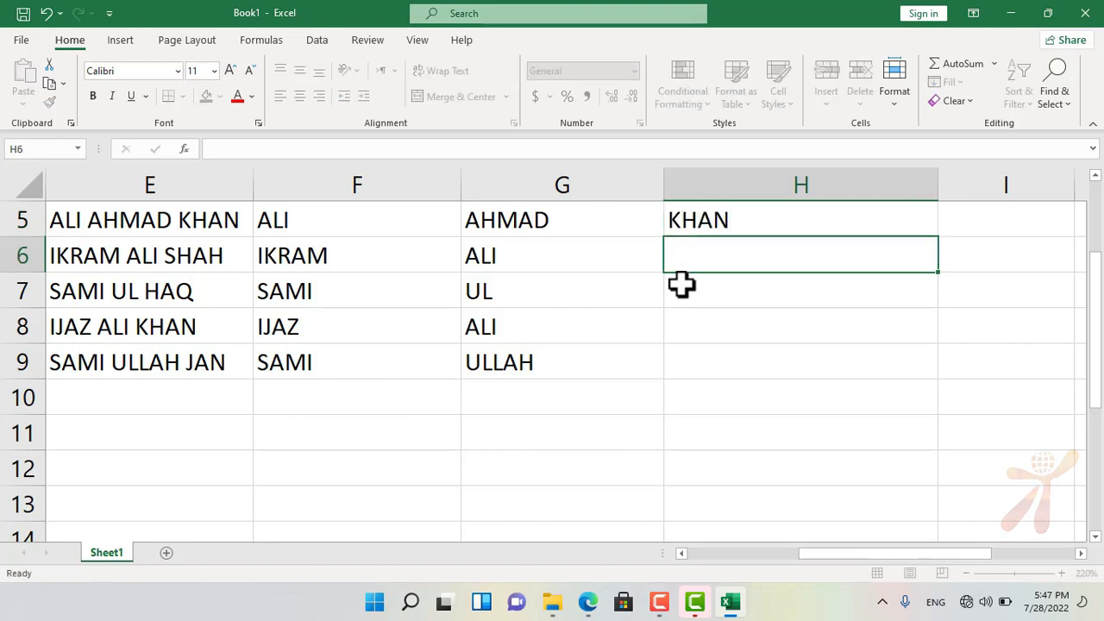
{"action": "type", "text": "="}
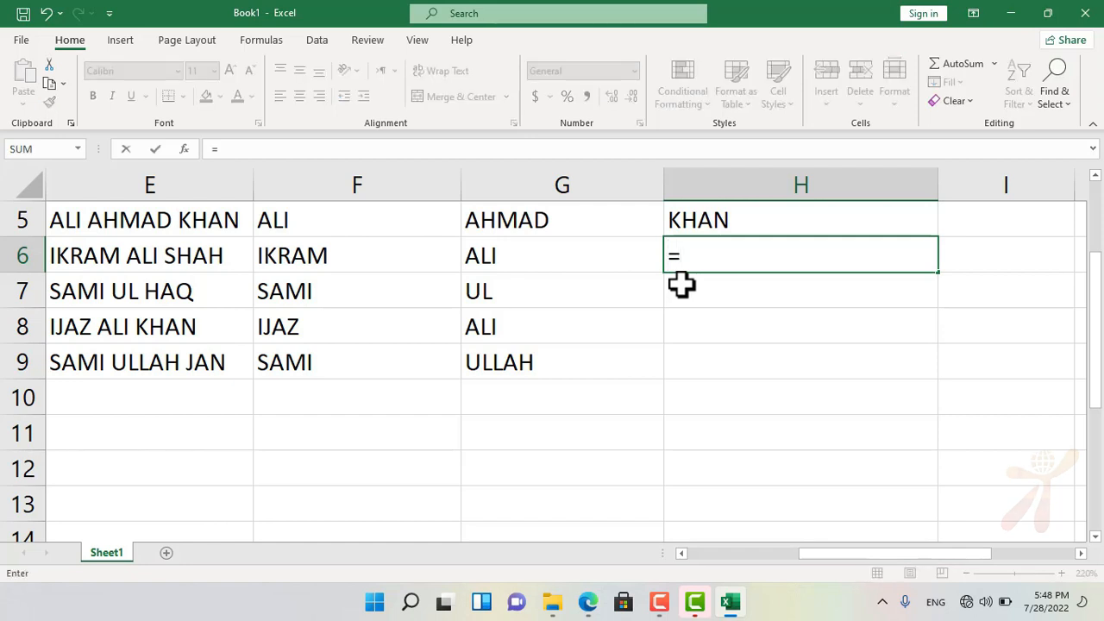